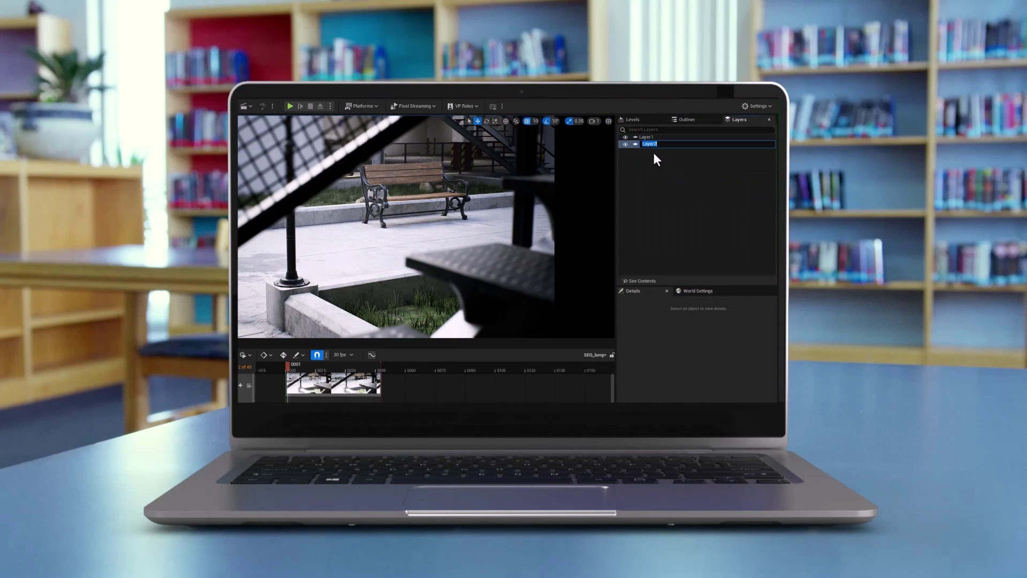
- Hide the Staircase layer in the viewport, then show it again
right_click(672, 145)
click(686, 170)
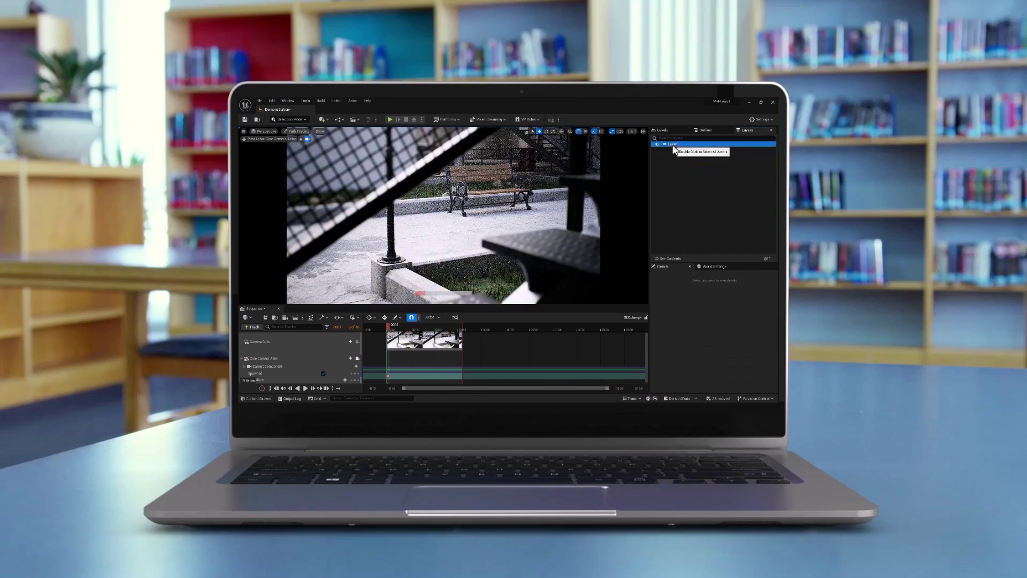
click(658, 145)
click(657, 145)
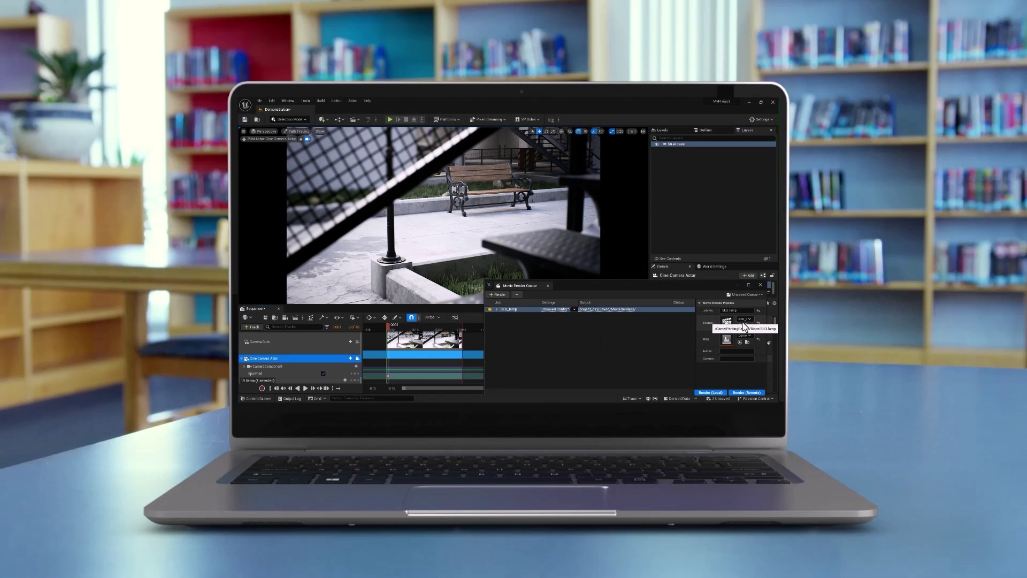
- Add Staircase as a stencil actor layer, add Color Output, and enable a default stencil layer
click(554, 309)
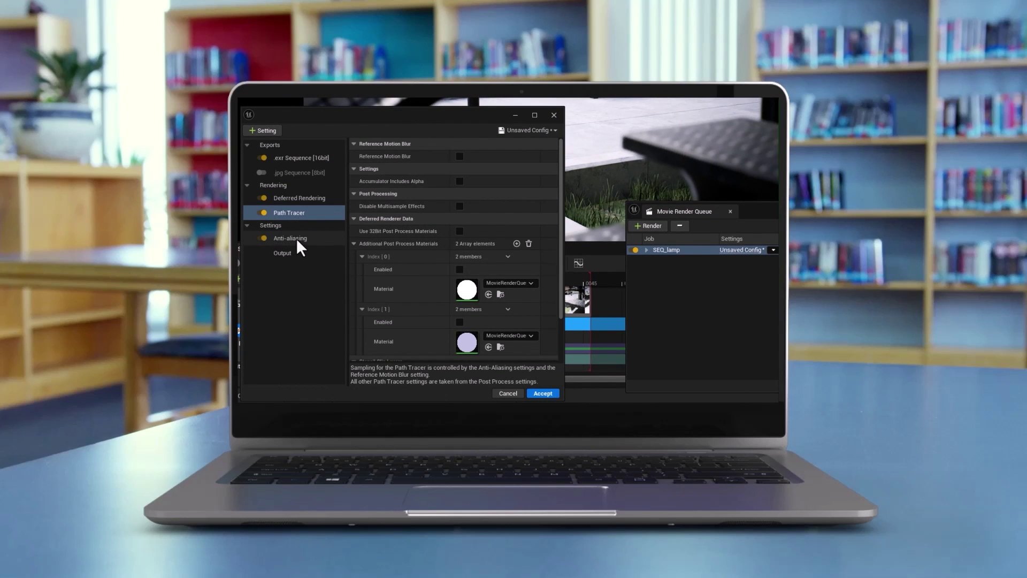
scroll(560, 232, down, 2)
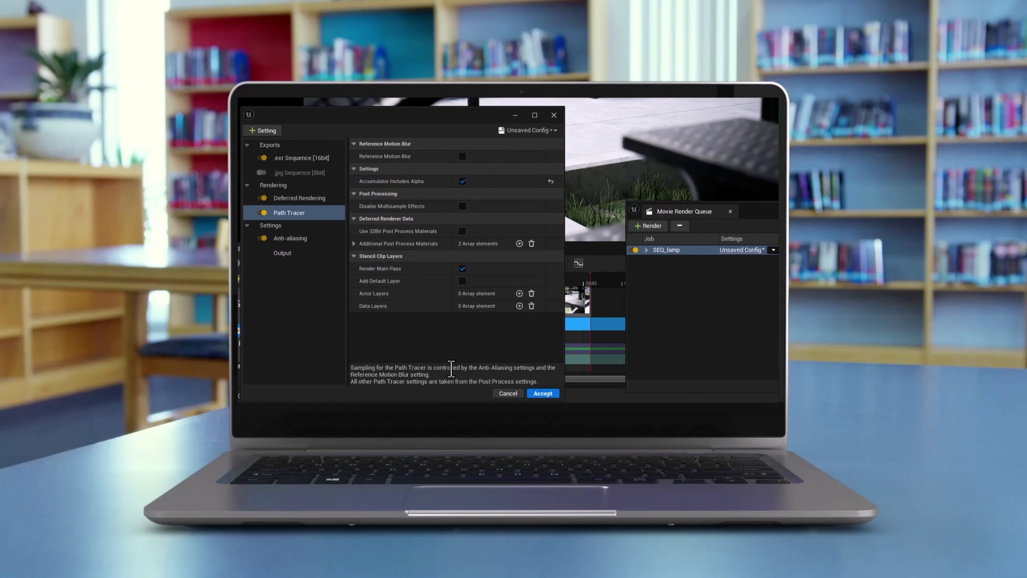
click(519, 293)
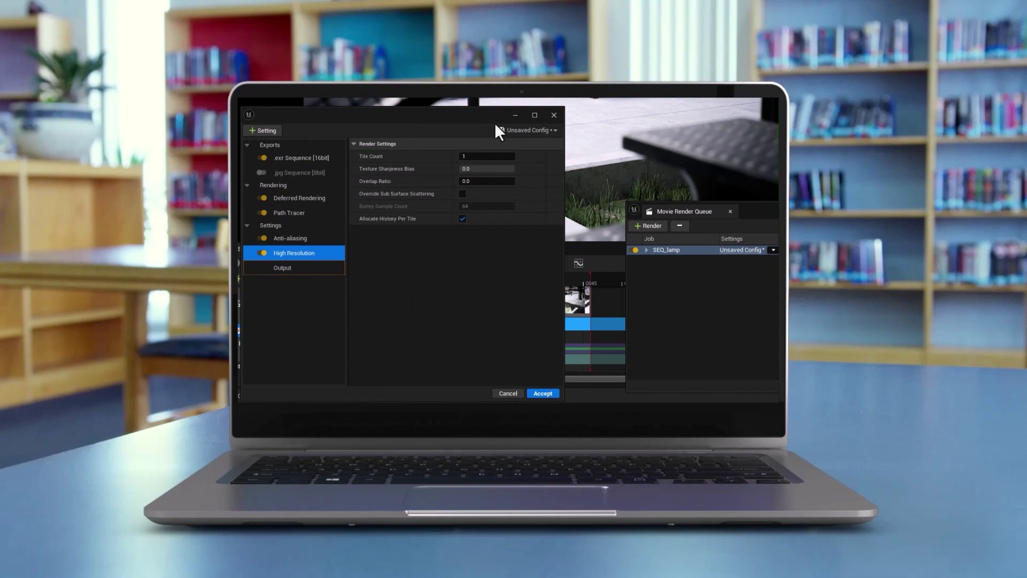
click(264, 130)
click(328, 162)
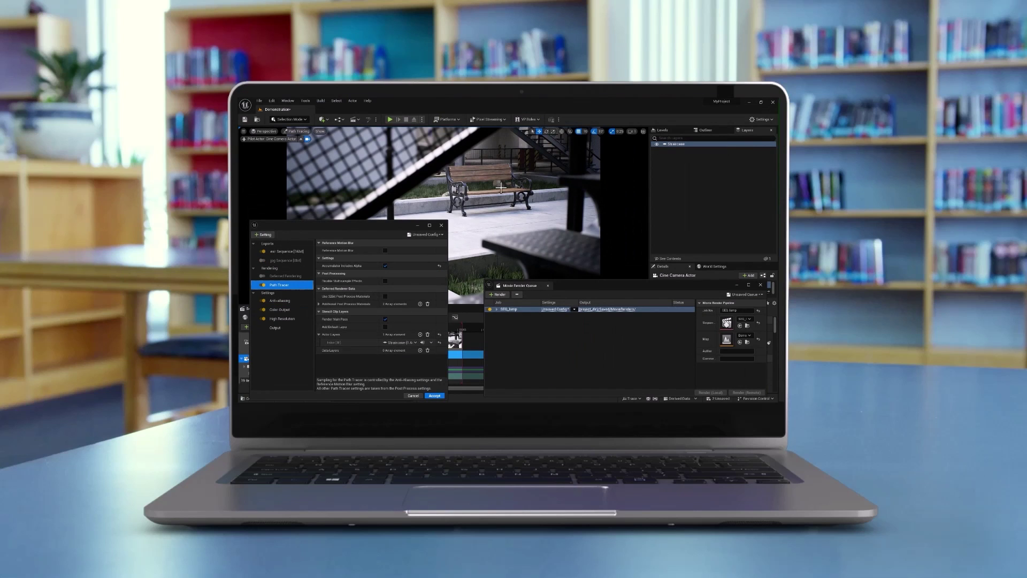
click(385, 326)
- Confirm the render settings, then join both Shuffle outputs with a Merge node in NukeX
click(435, 395)
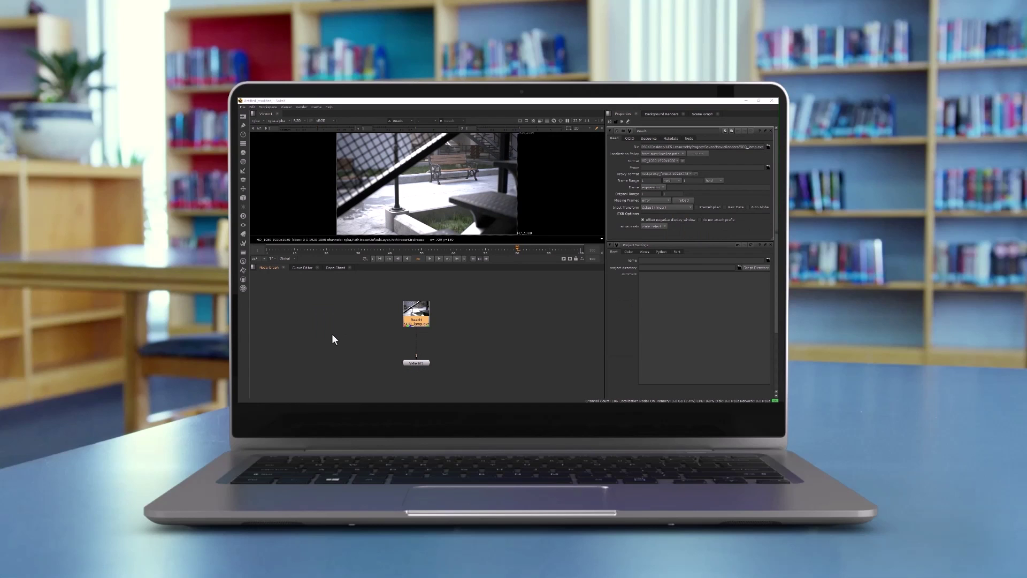
click(373, 338)
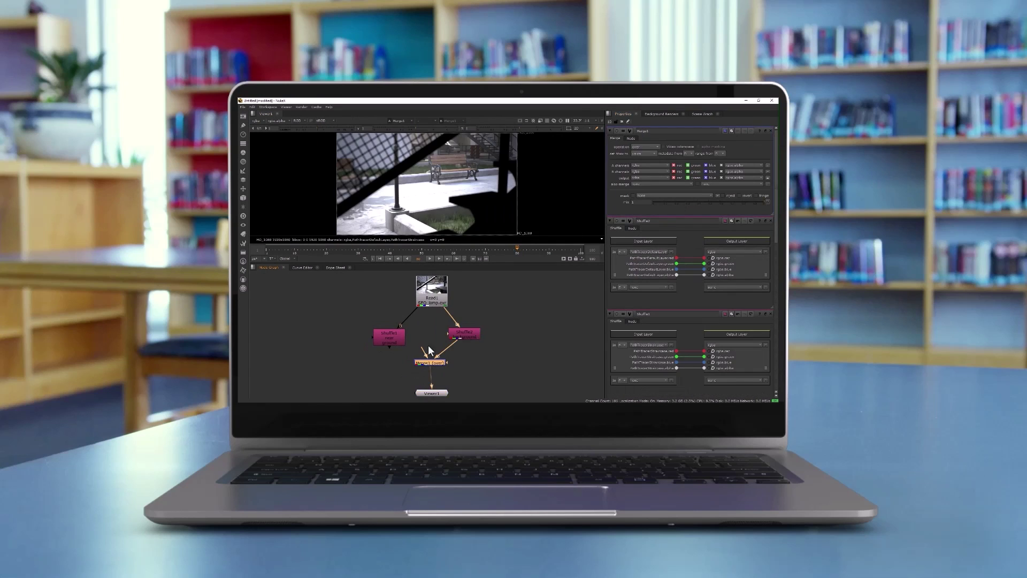
click(645, 147)
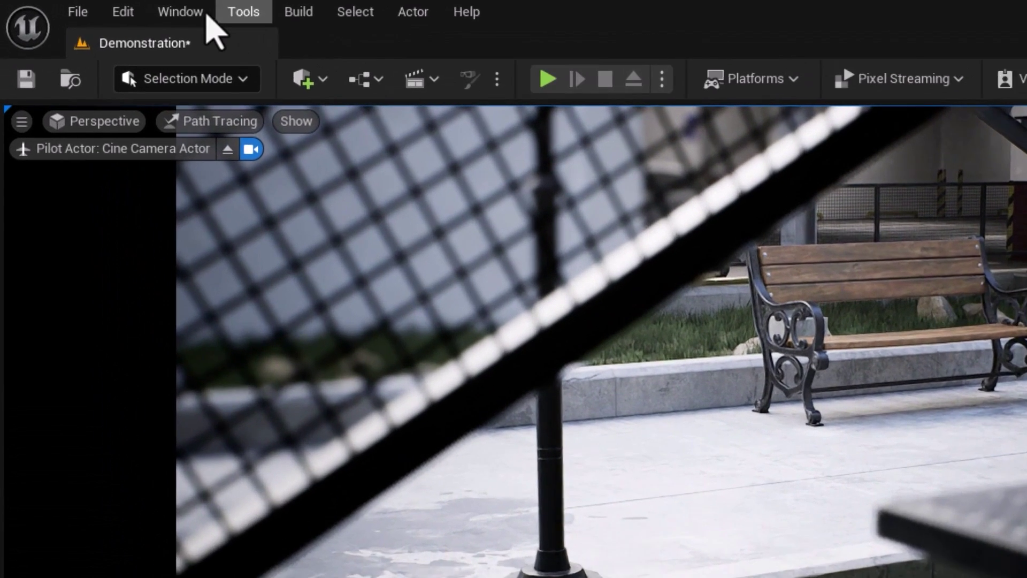
- Open the Layers panel from the Window menu
click(103, 6)
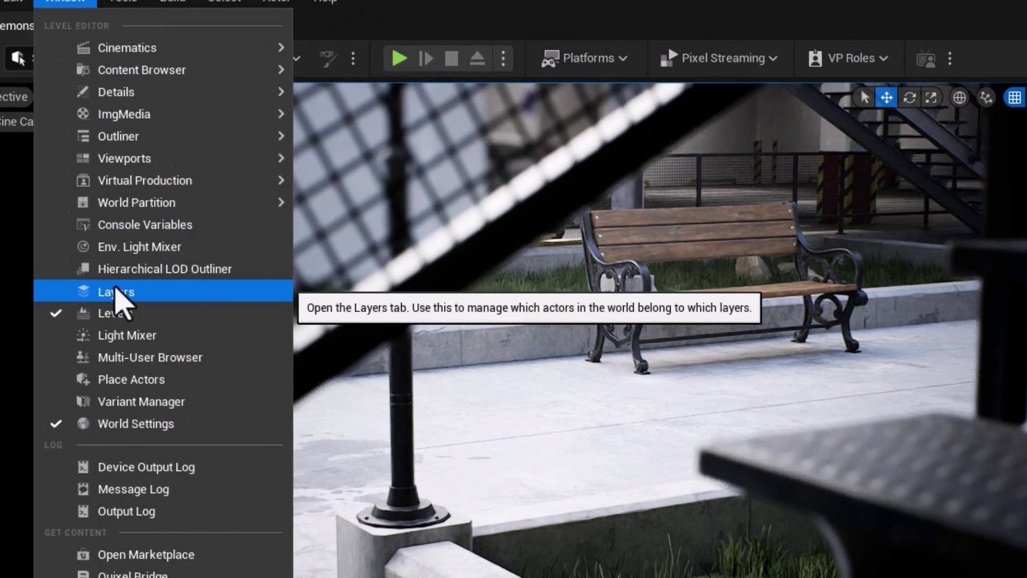
click(250, 354)
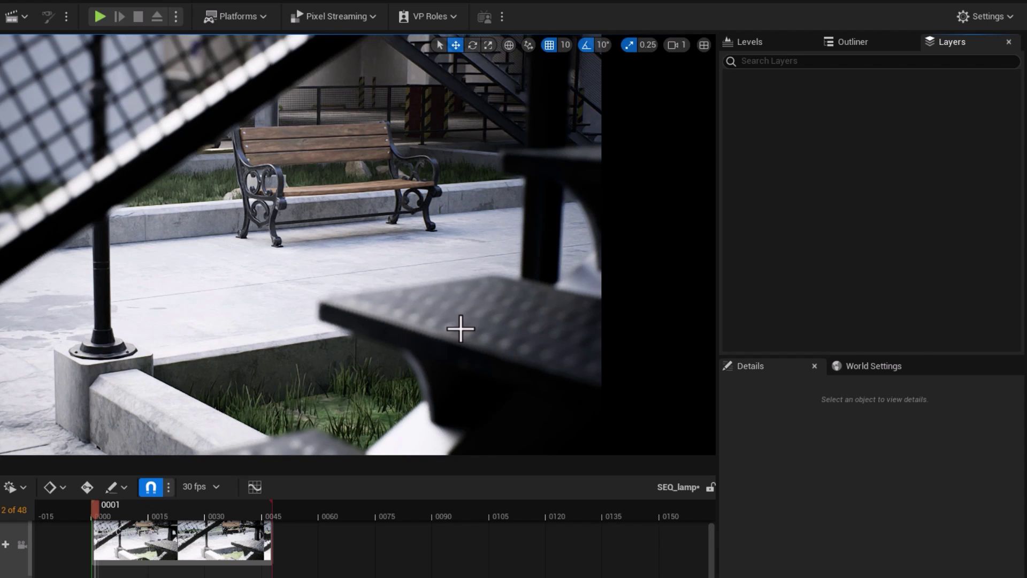
- Create two empty layers, Layer1 and Layer2, keeping their default names
right_click(758, 97)
click(772, 121)
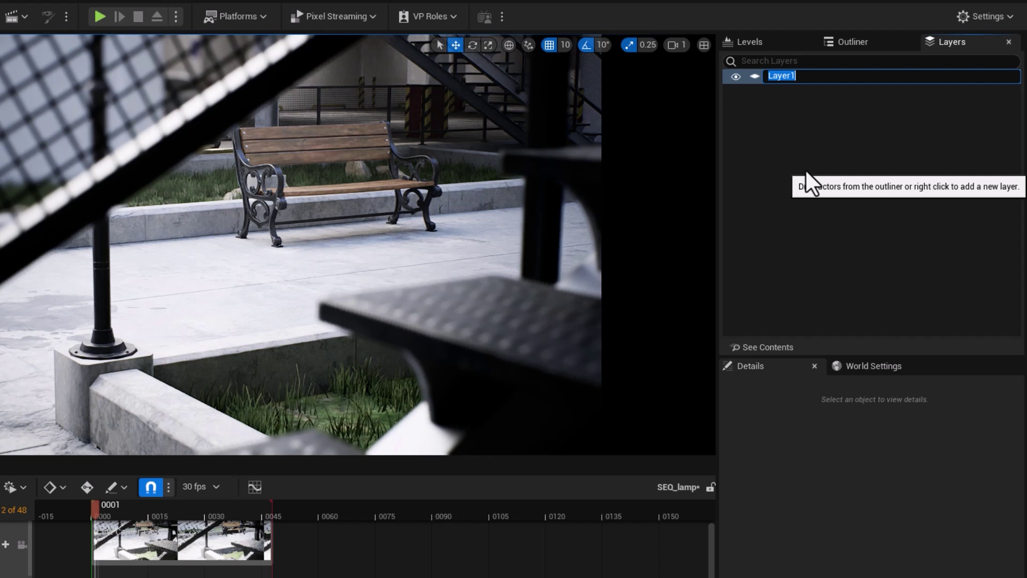
right_click(791, 134)
click(803, 151)
click(785, 108)
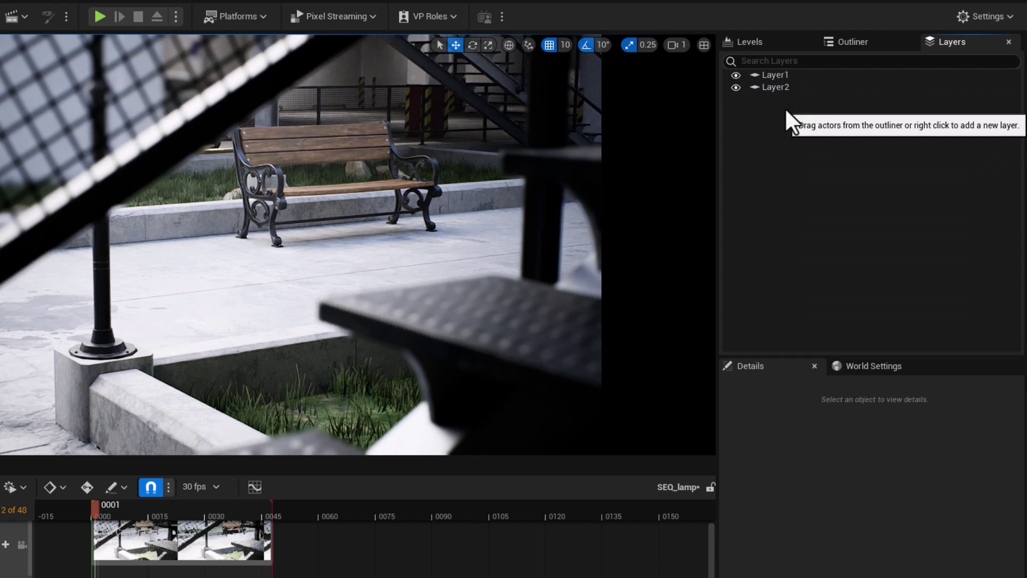
- Delete Layer2 so only Layer1 remains, and select the stair mesh
click(760, 89)
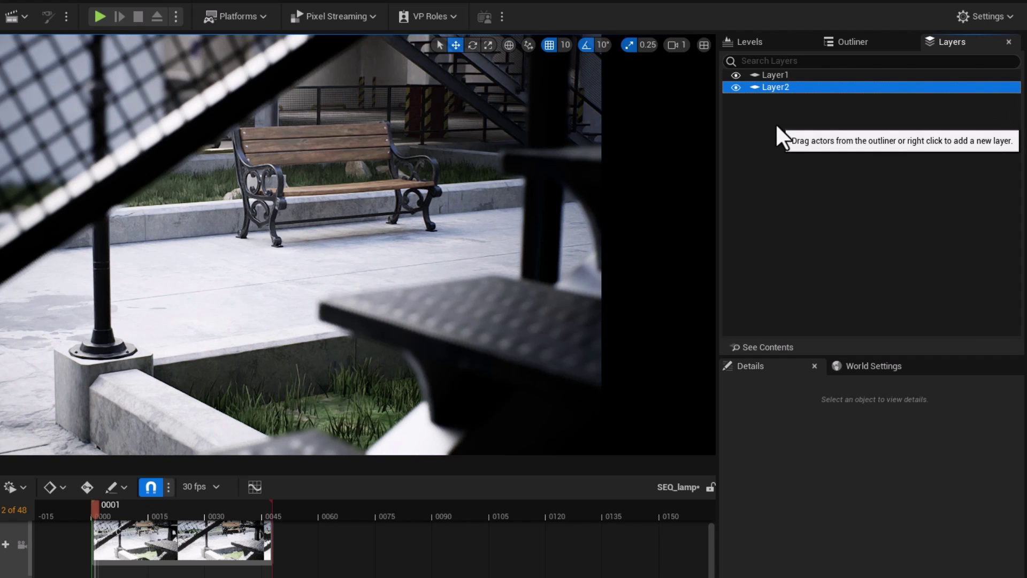
key(Delete)
click(770, 76)
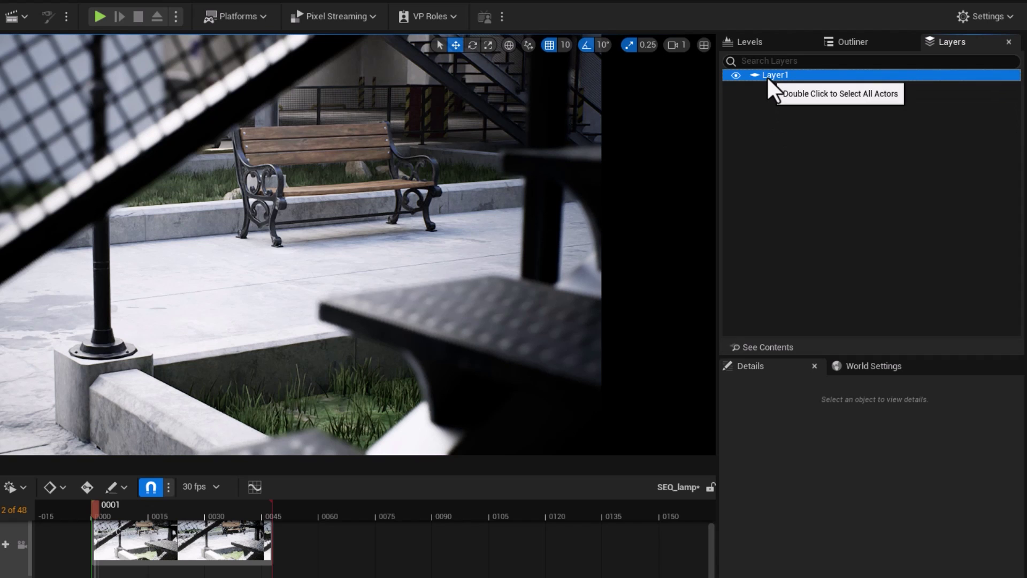
right_click(777, 77)
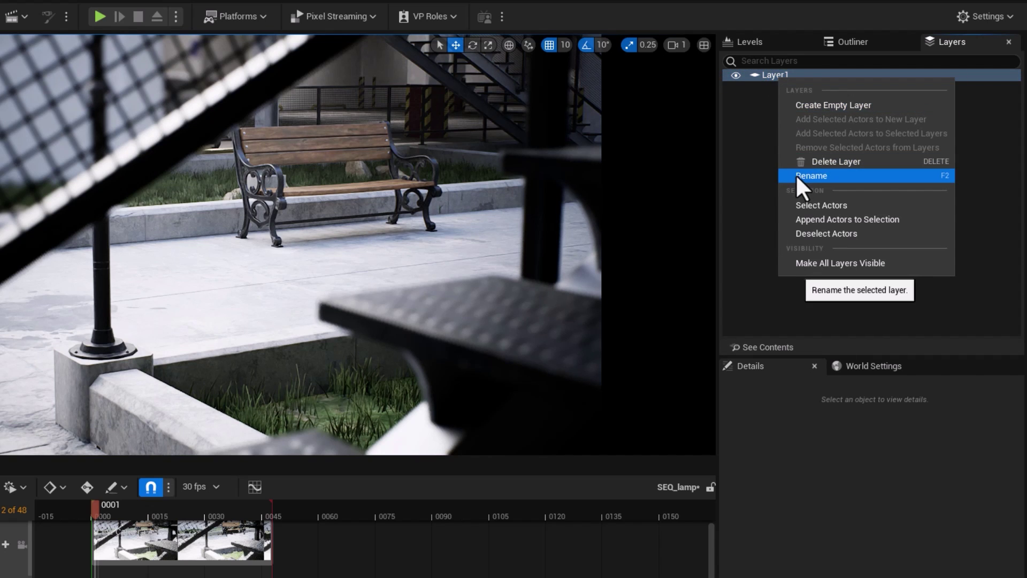
click(525, 346)
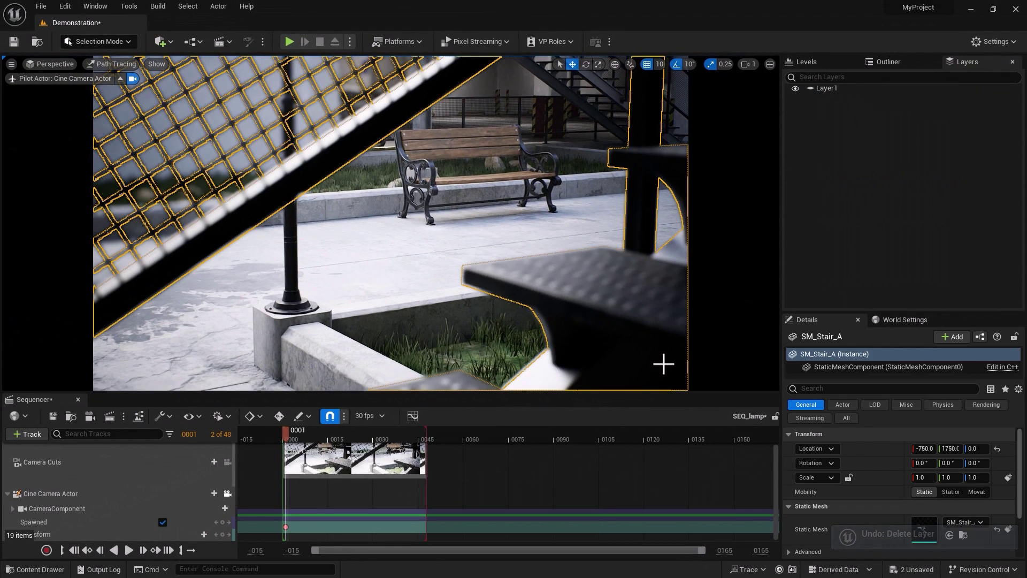
- Add the stair mesh to Layer1, toggle its visibility off and on, then delete Layer1
right_click(822, 90)
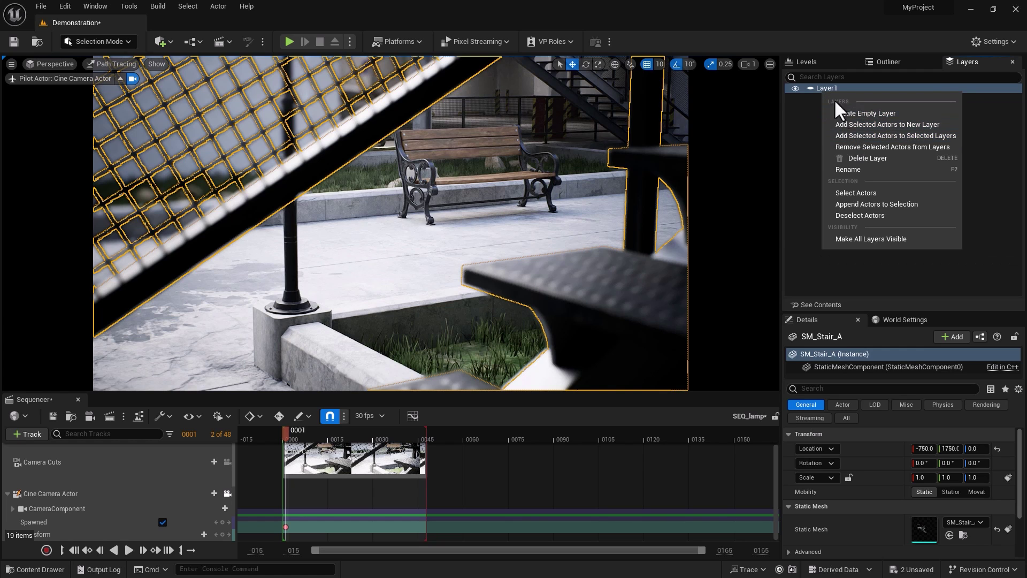
click(849, 135)
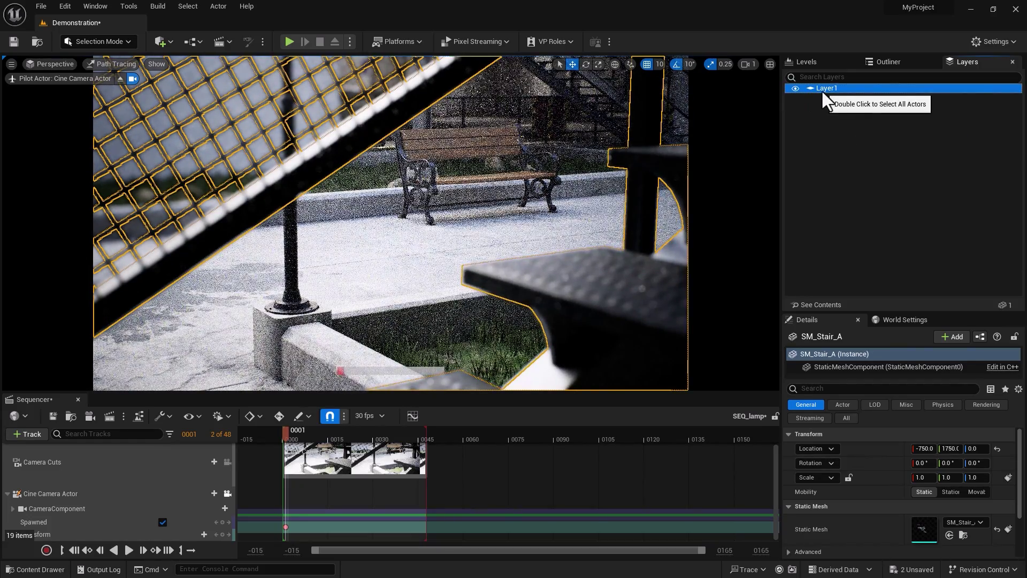
click(795, 88)
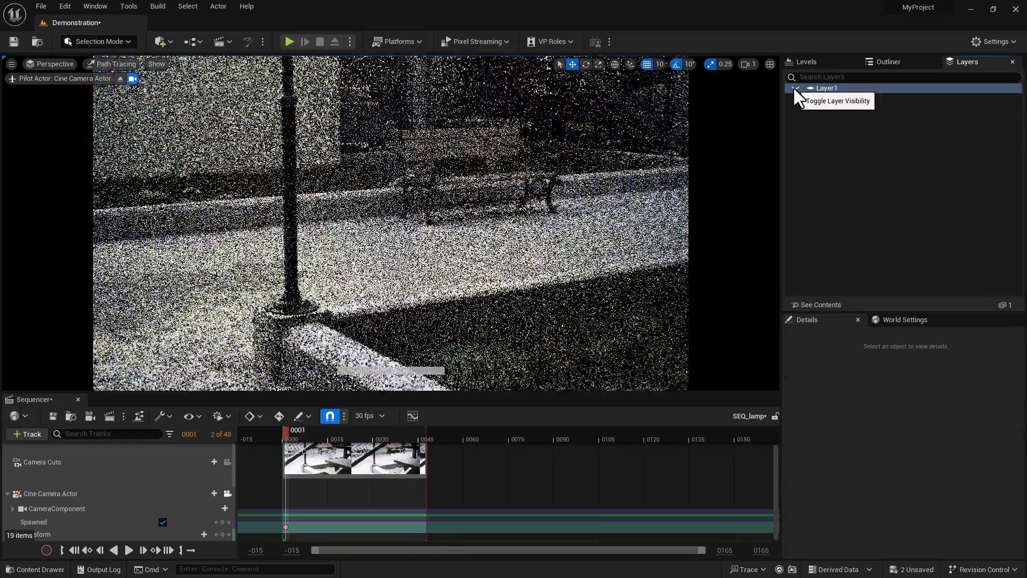
click(794, 88)
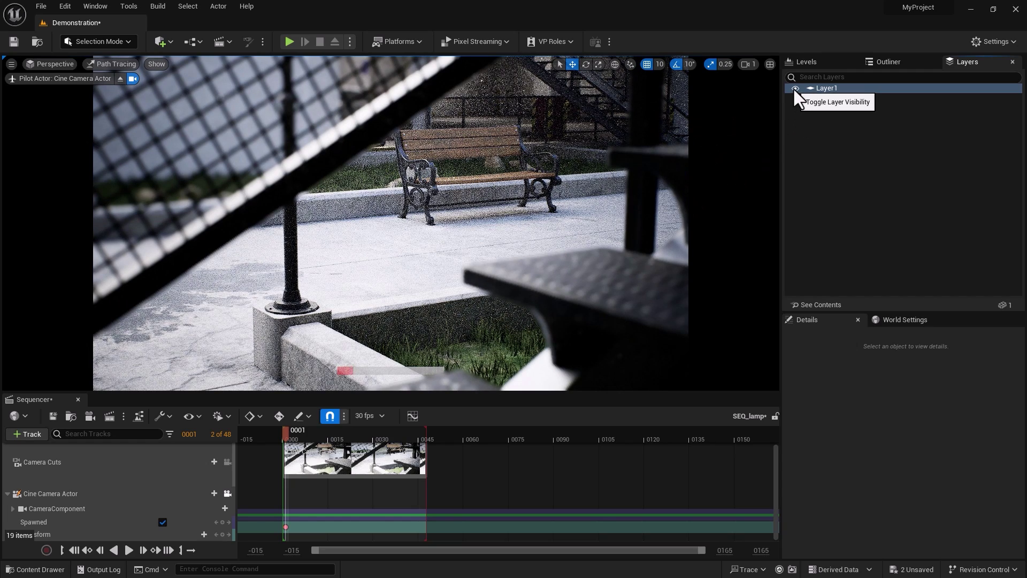
click(824, 88)
key(Delete)
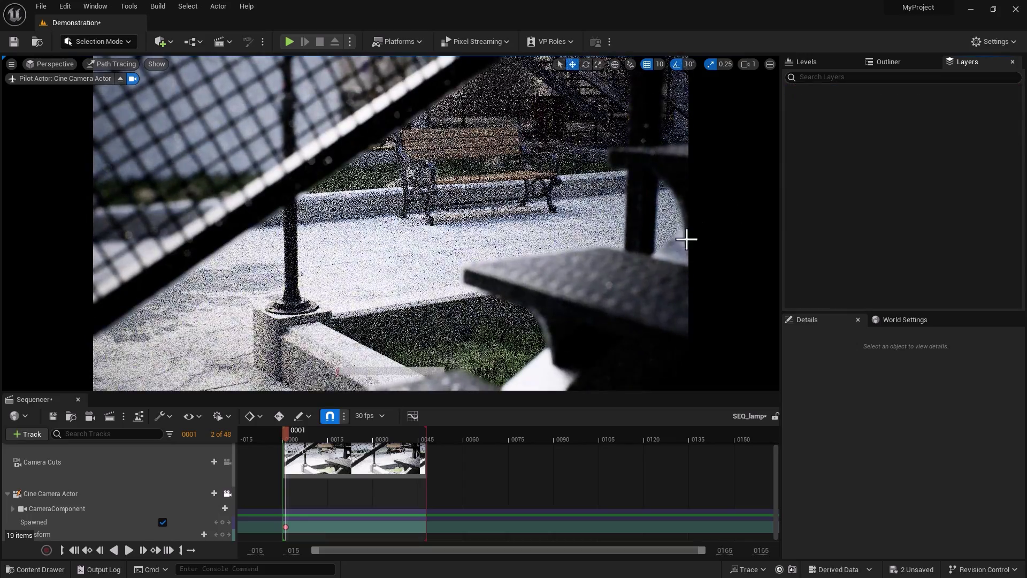
- Put the SM_Stair_A mesh on a new layer named Staircase and test hiding and showing it
click(583, 274)
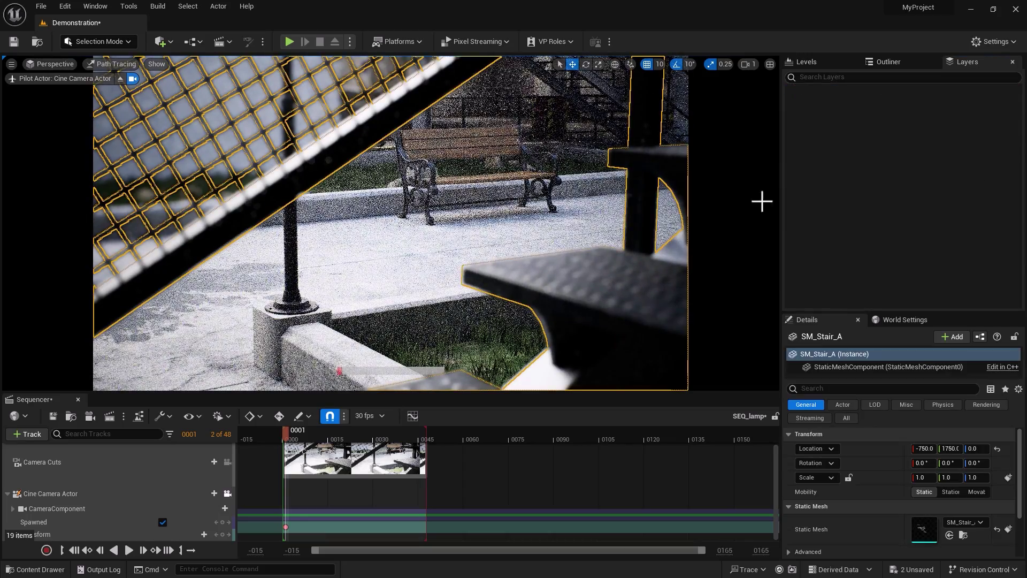
right_click(810, 100)
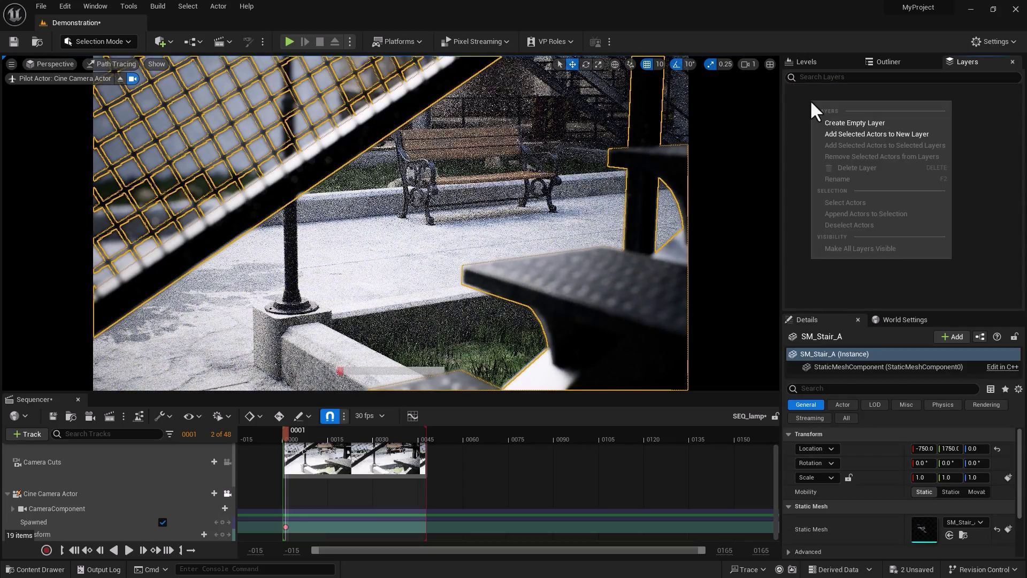
click(836, 134)
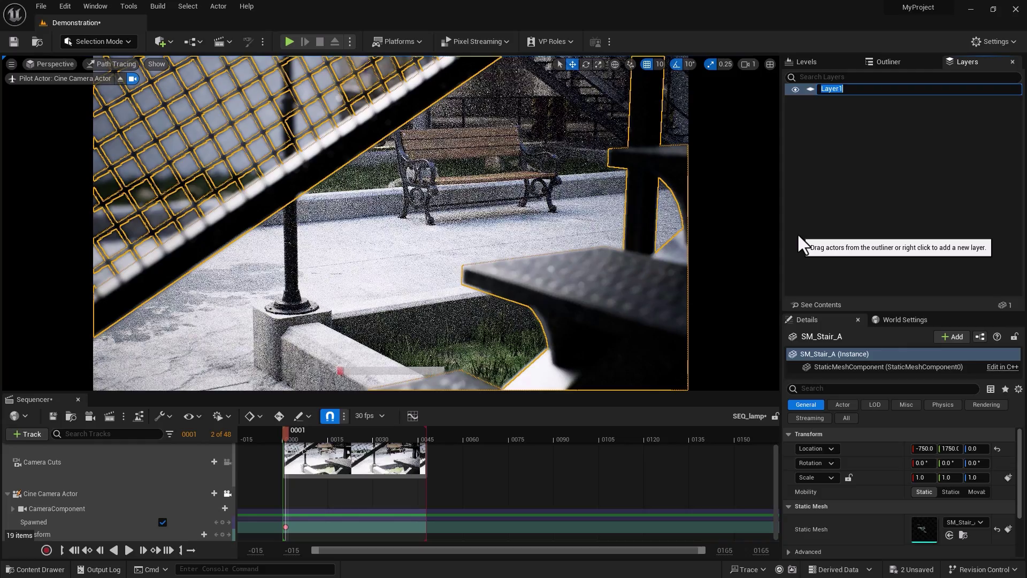
text(Strainc)
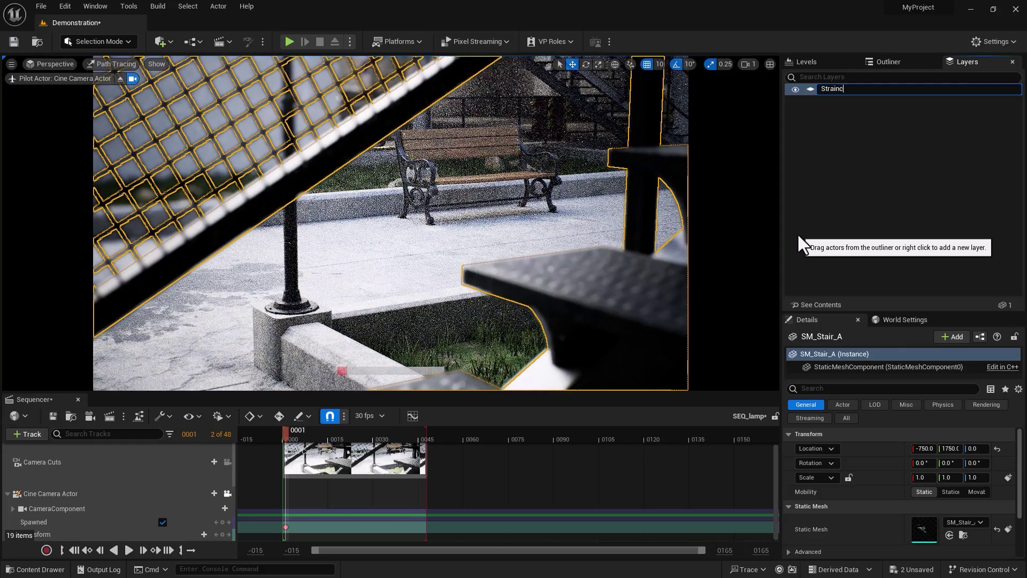
text(ase)
key(Return)
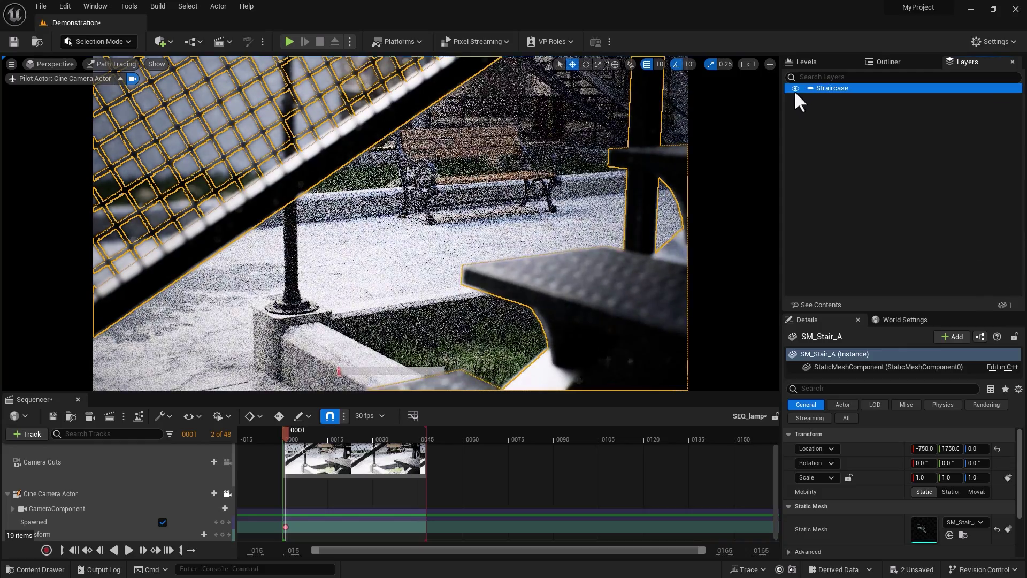
click(795, 89)
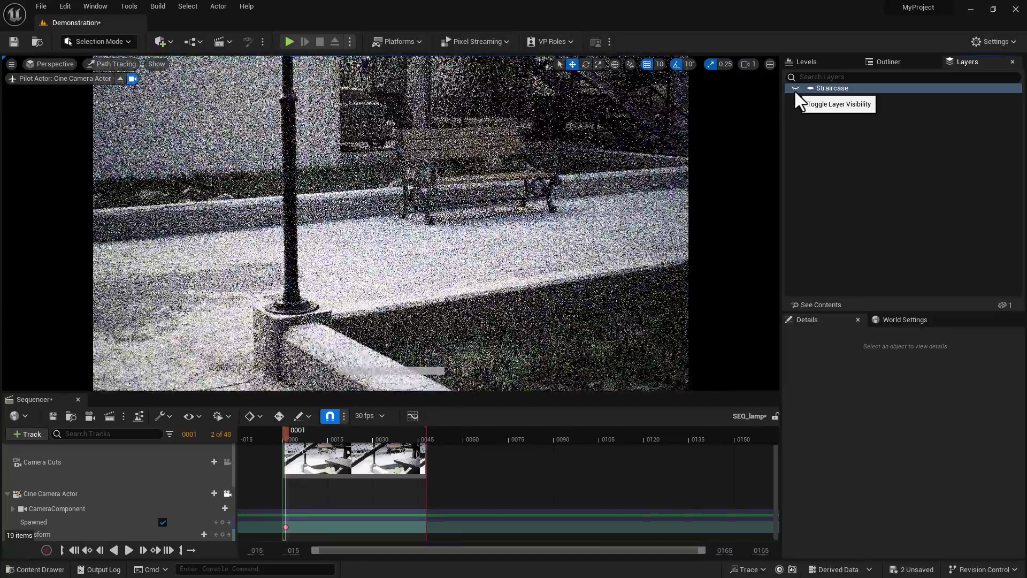
click(795, 89)
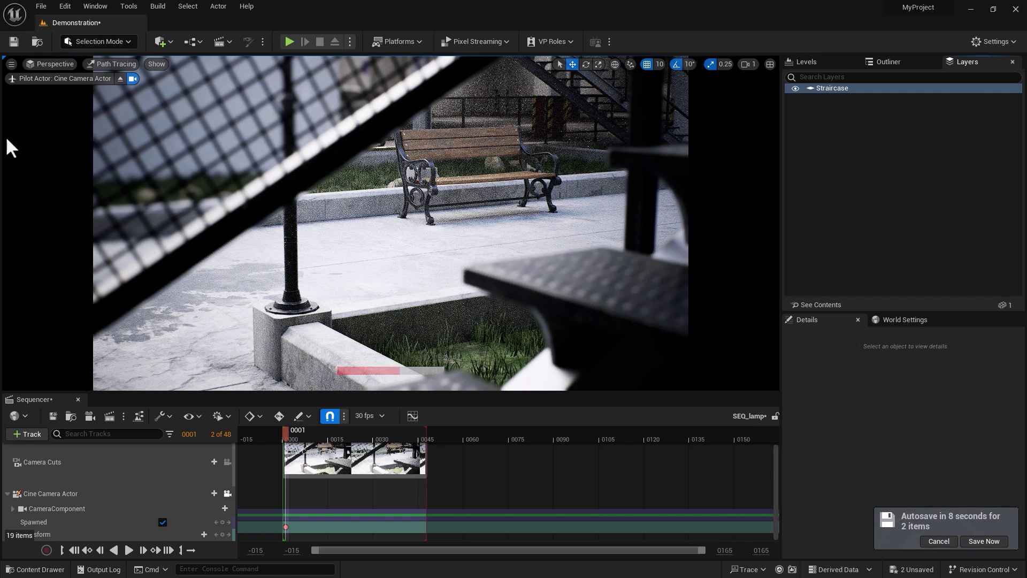
click(940, 542)
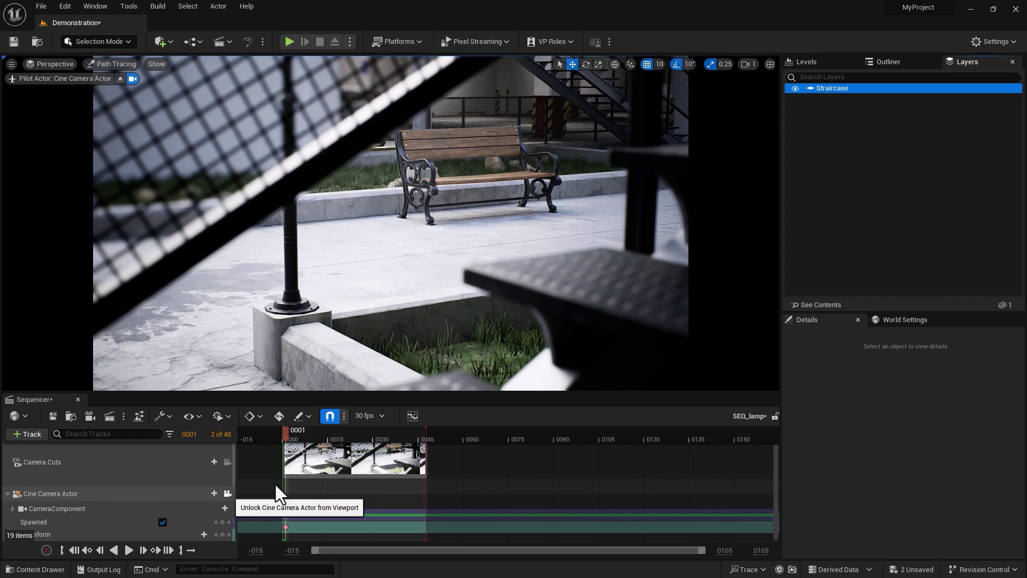
- Open the Movie Render Queue settings for the SEQ_lamp job and review its output and export settings
click(78, 498)
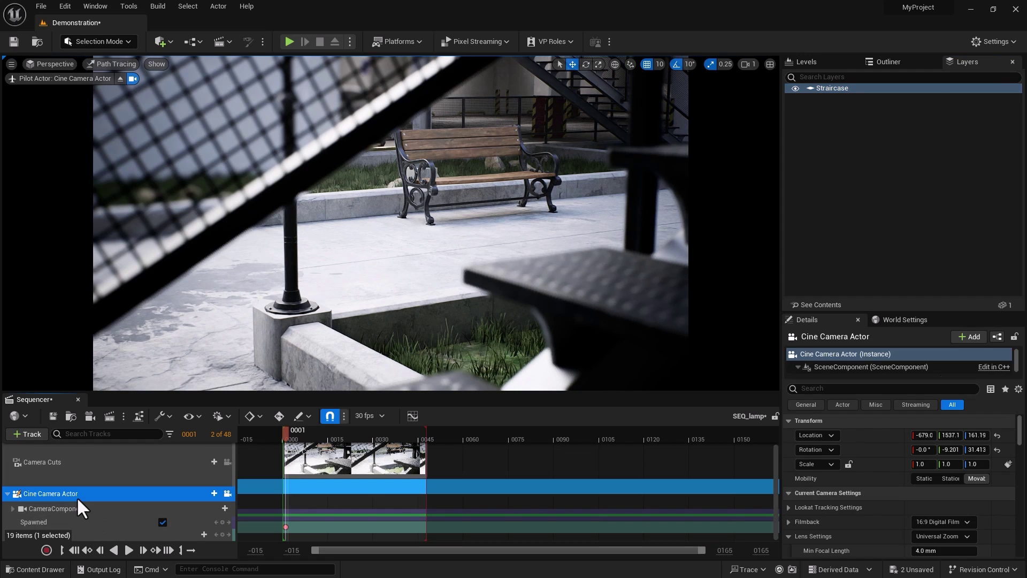
click(107, 417)
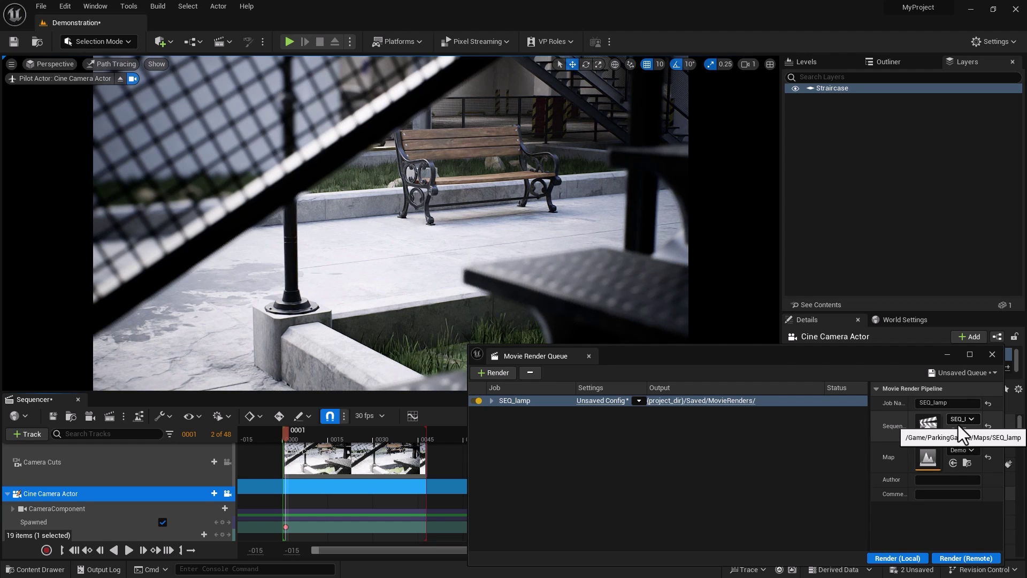
click(602, 406)
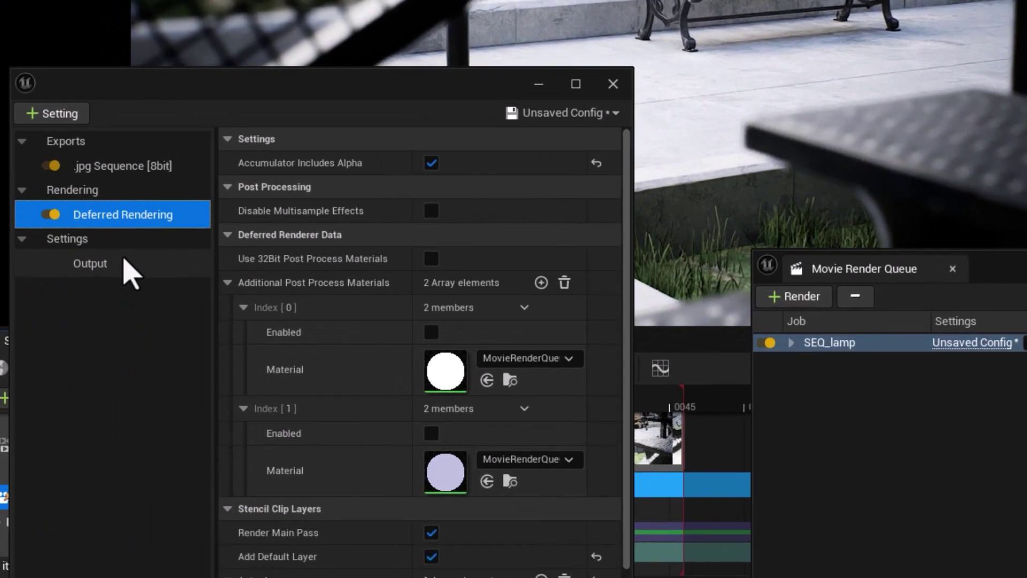
click(80, 349)
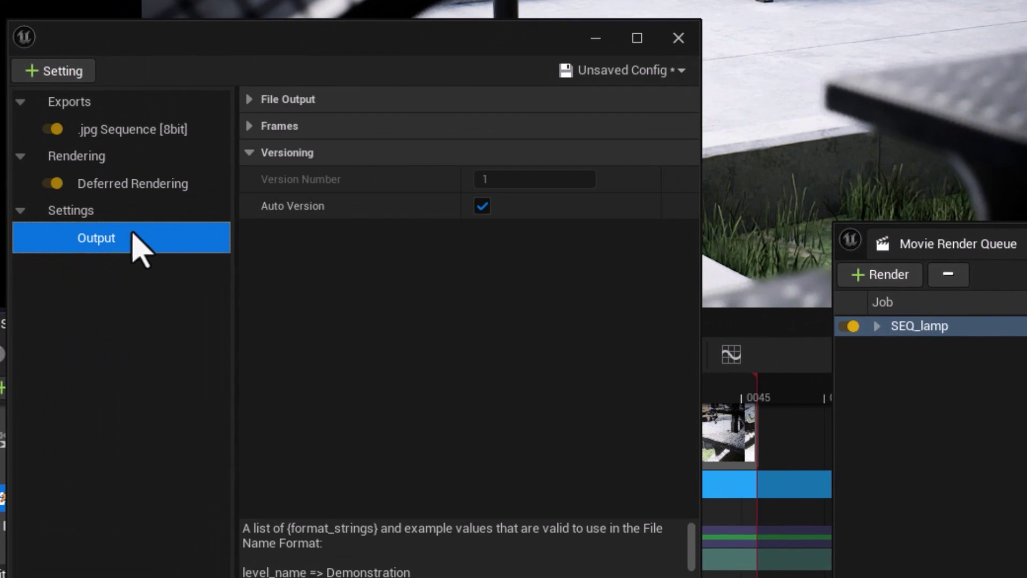
click(126, 134)
click(129, 184)
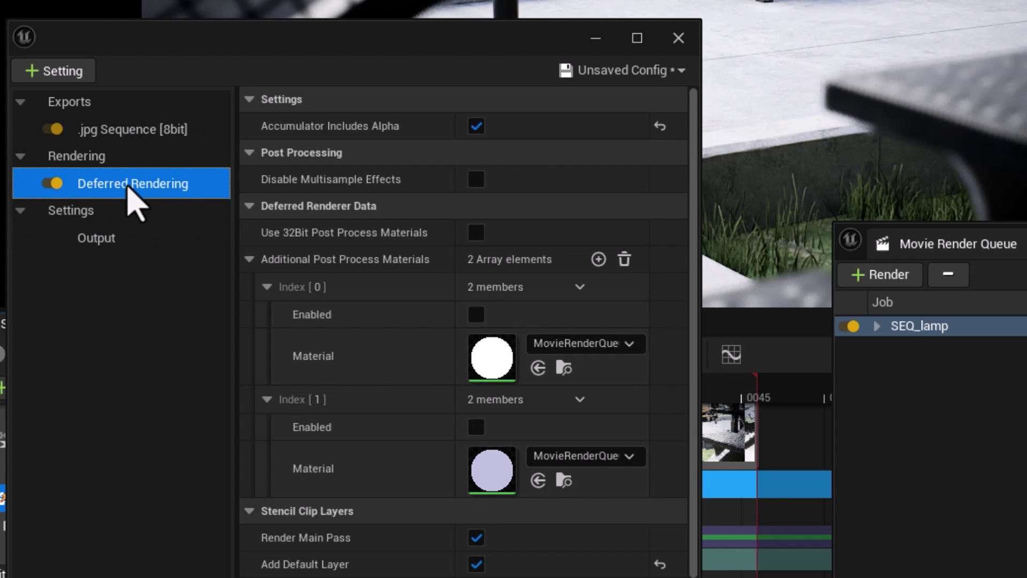
click(102, 240)
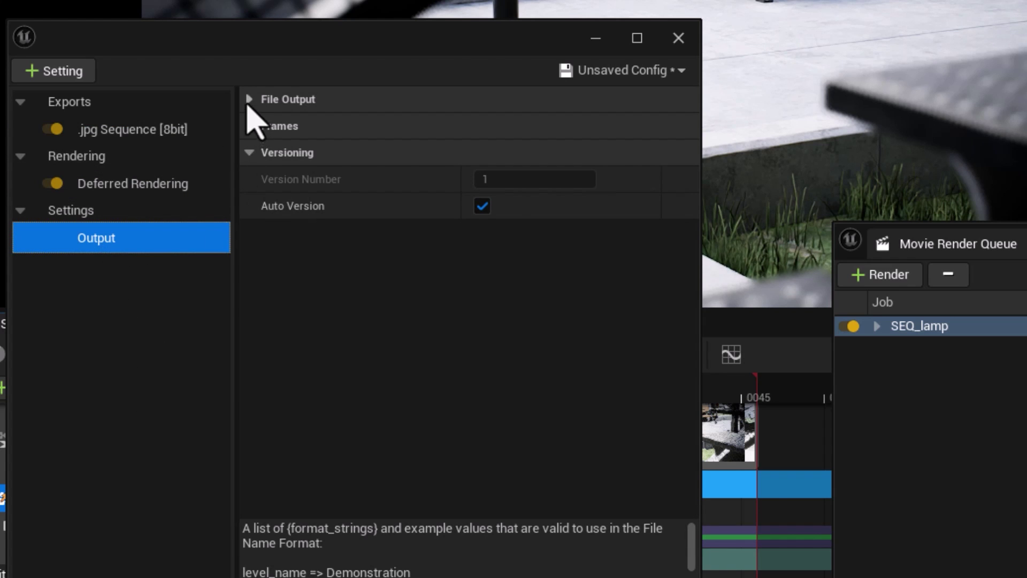
- Check the File Output and Frames settings (custom frames 1–2) and disable the .jpg Sequence export
click(253, 103)
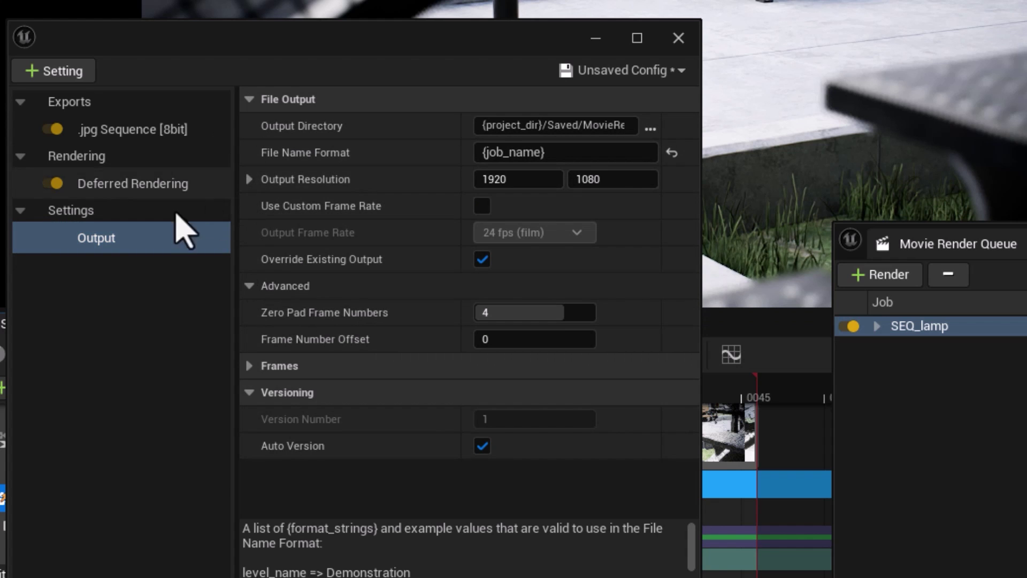
click(250, 369)
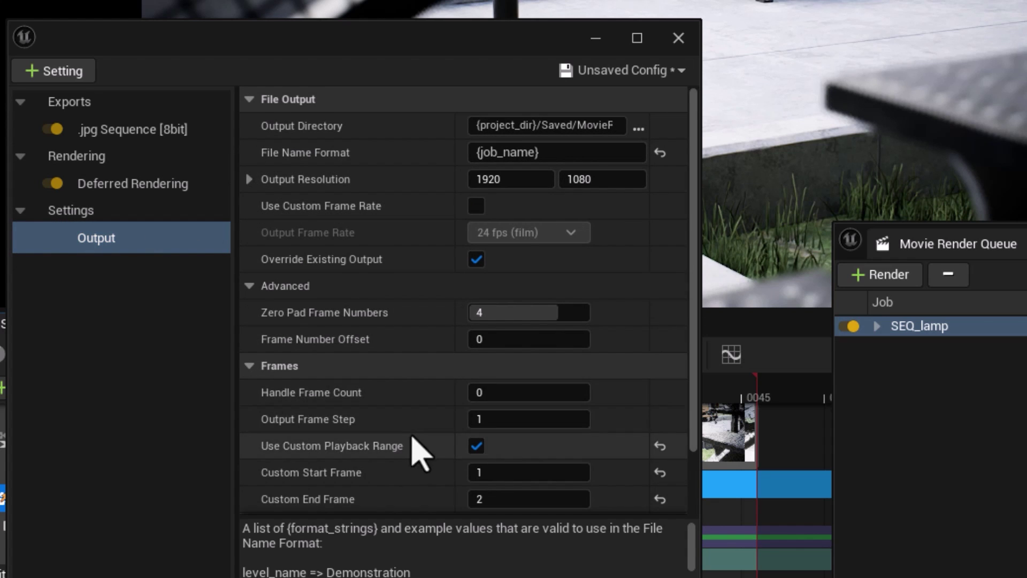
scroll(458, 391, down, 1)
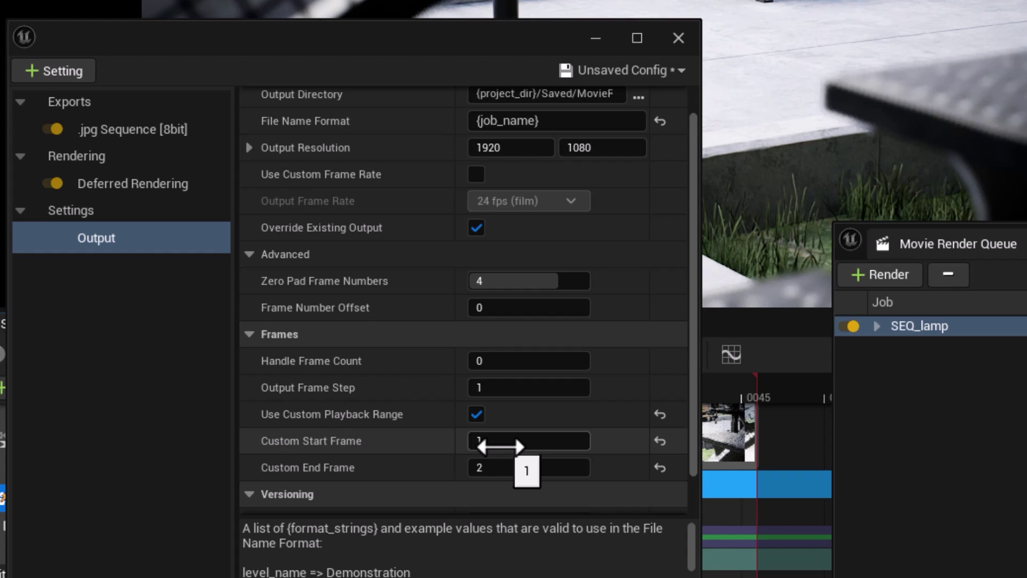
drag(501, 447, 408, 454)
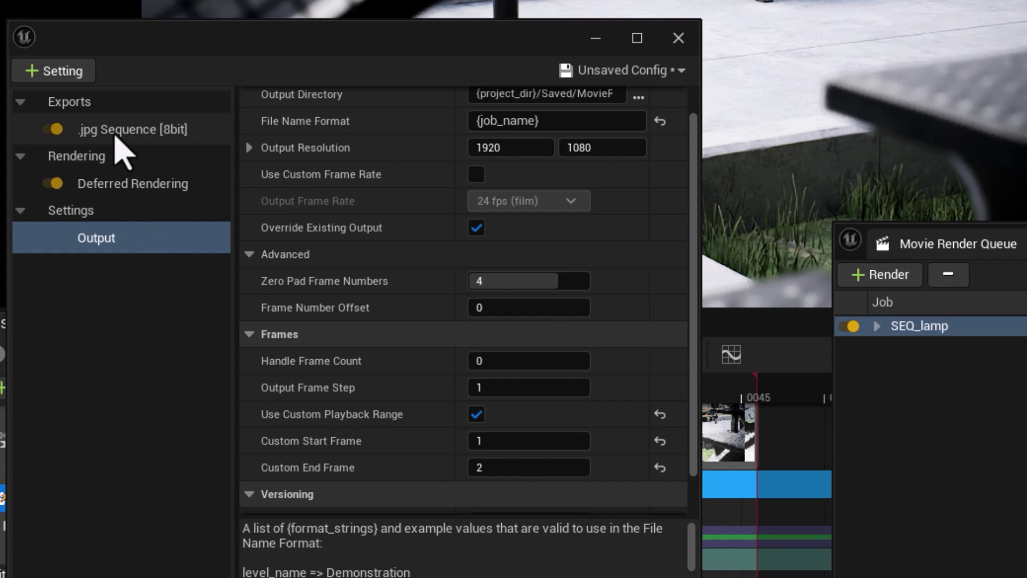
click(52, 129)
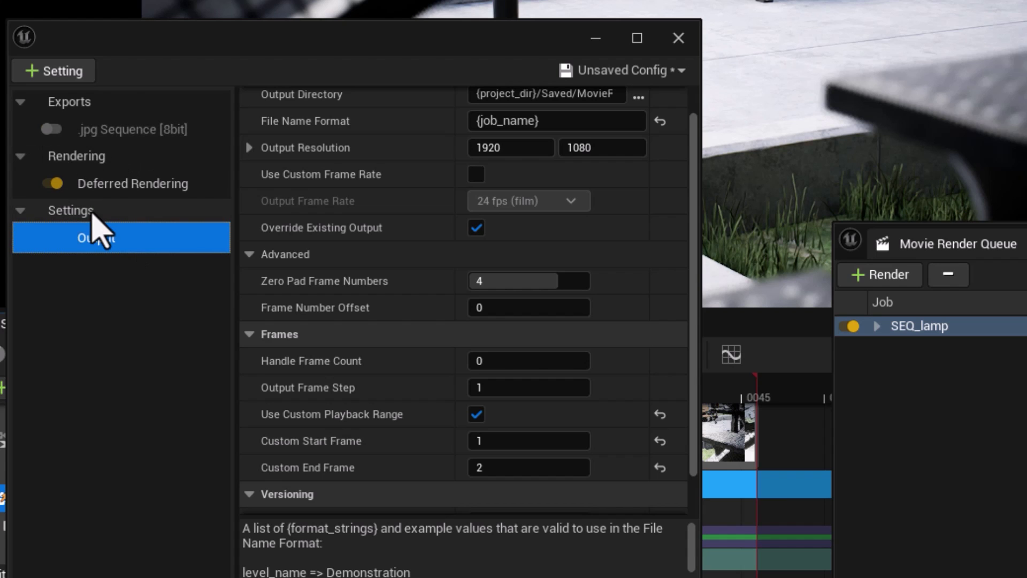
- Add an .exr Sequence [16bit] export with PIZ compression and Multilayer on
click(60, 72)
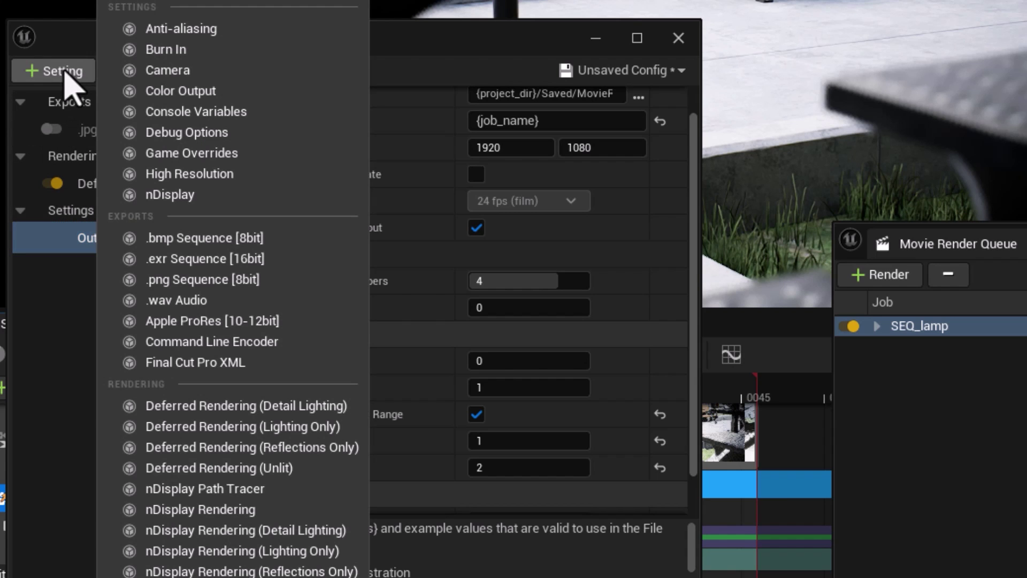
click(199, 261)
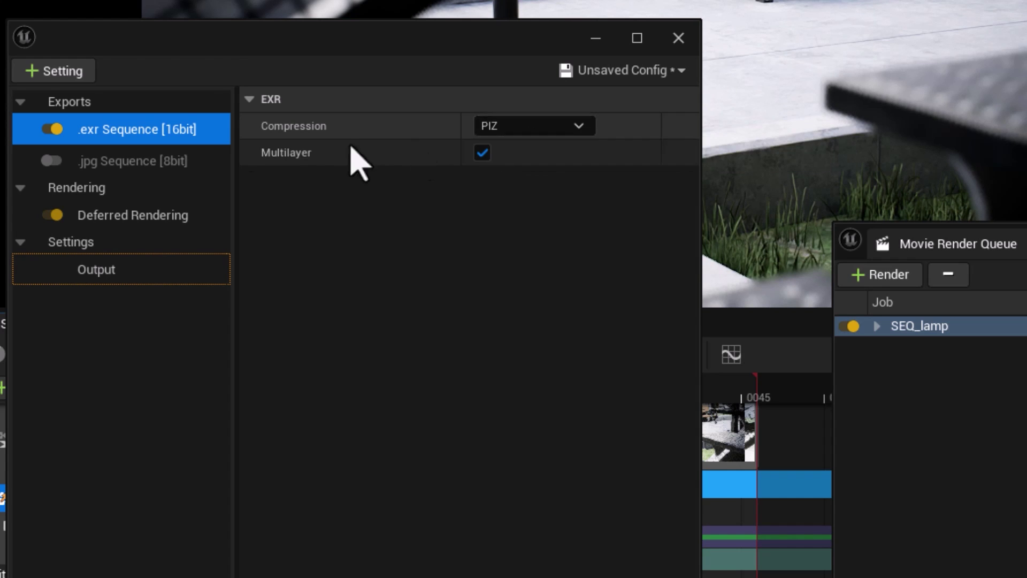
- Add an Anti-aliasing setting with a Spatial Sample Count of 16
click(40, 73)
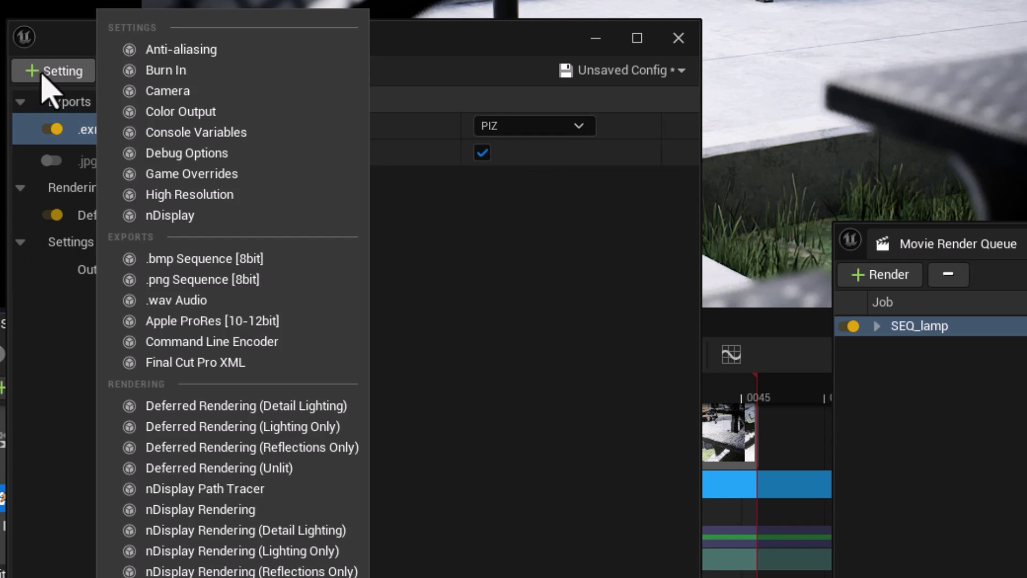
click(147, 49)
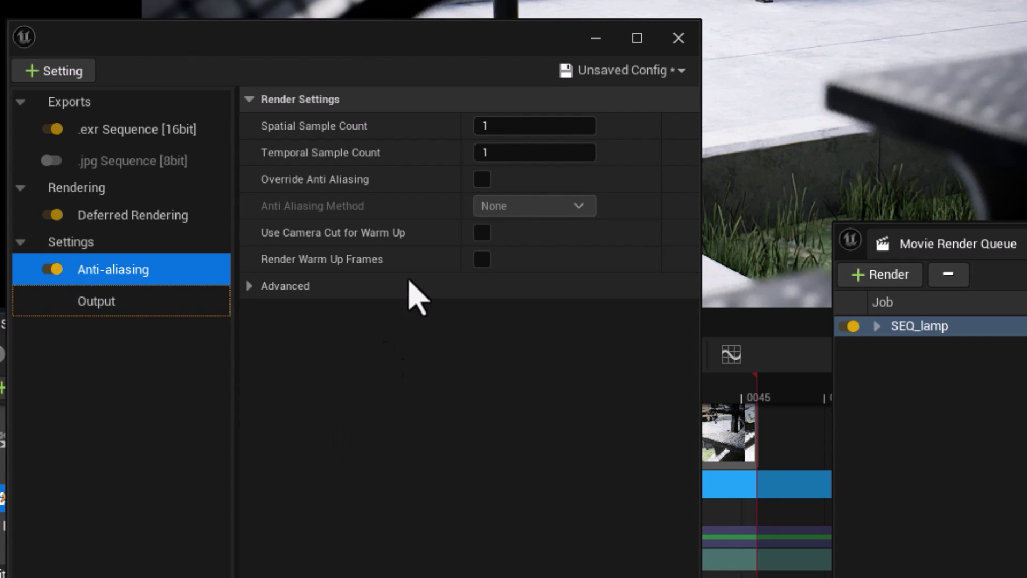
click(494, 134)
text(16)
key(Return)
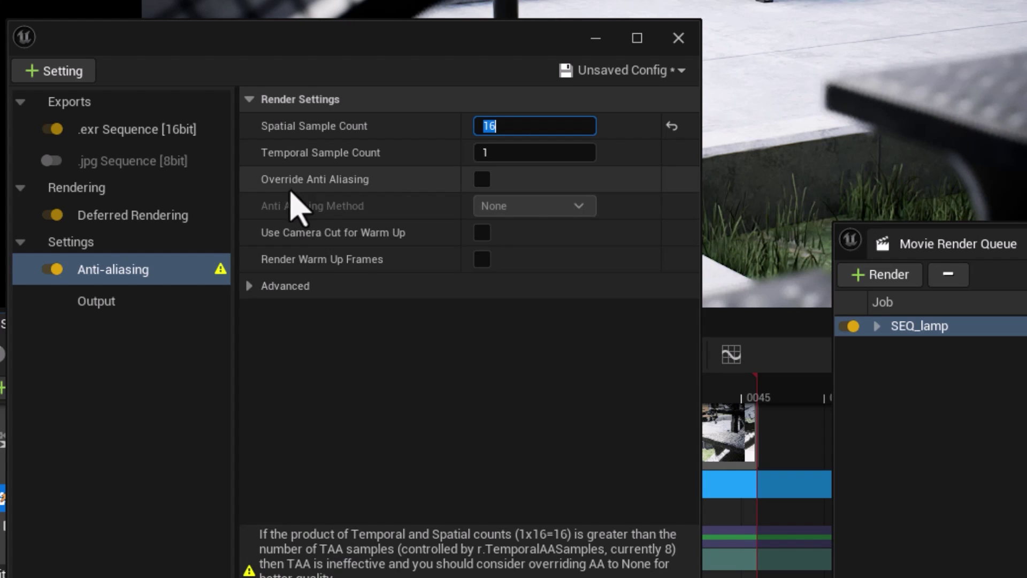
key(Return)
- Turn on Override Anti Aliasing and set the Temporal Sample Count to 8
click(483, 180)
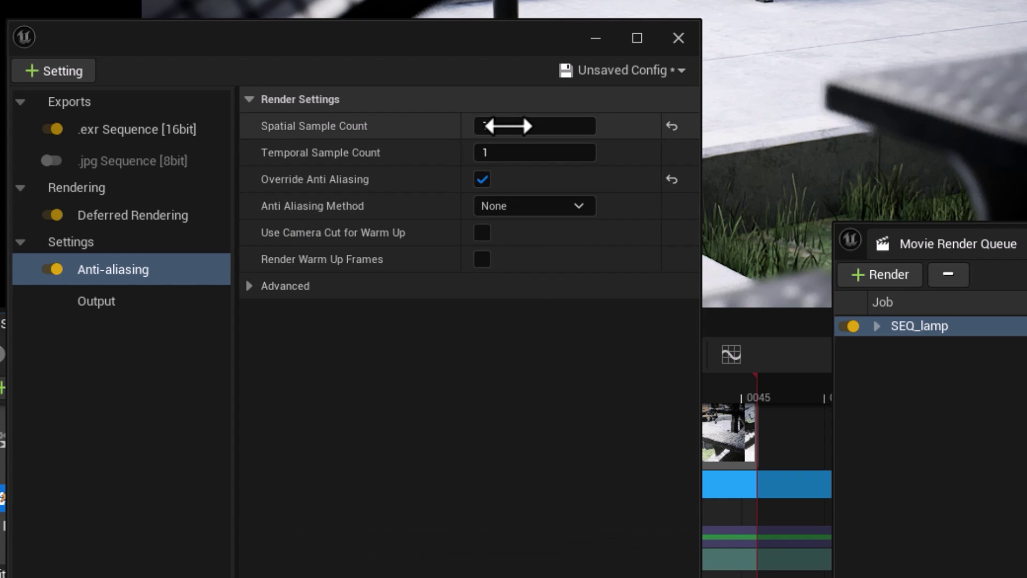
click(506, 128)
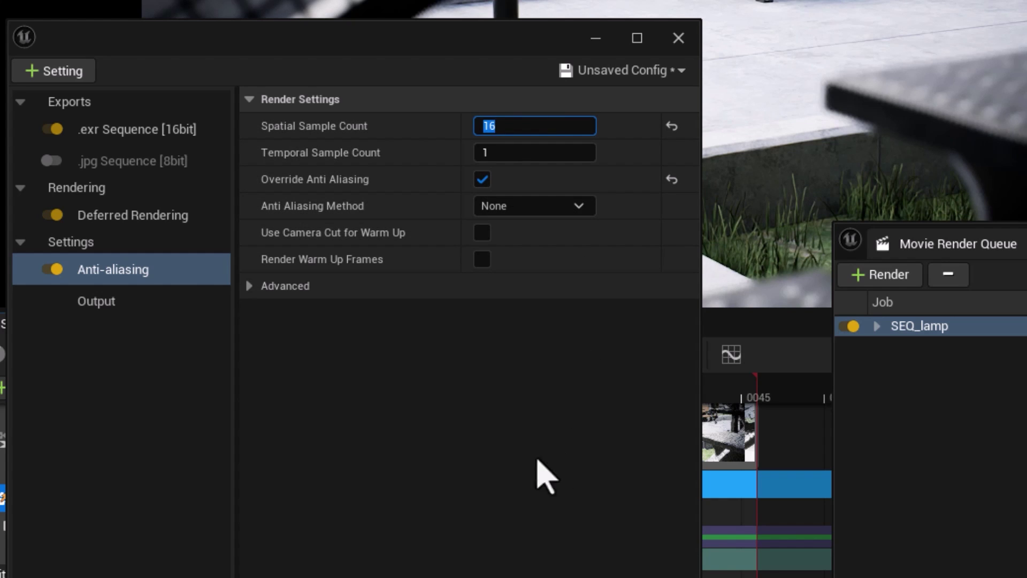
mouse_move(336, 159)
click(515, 152)
text(8)
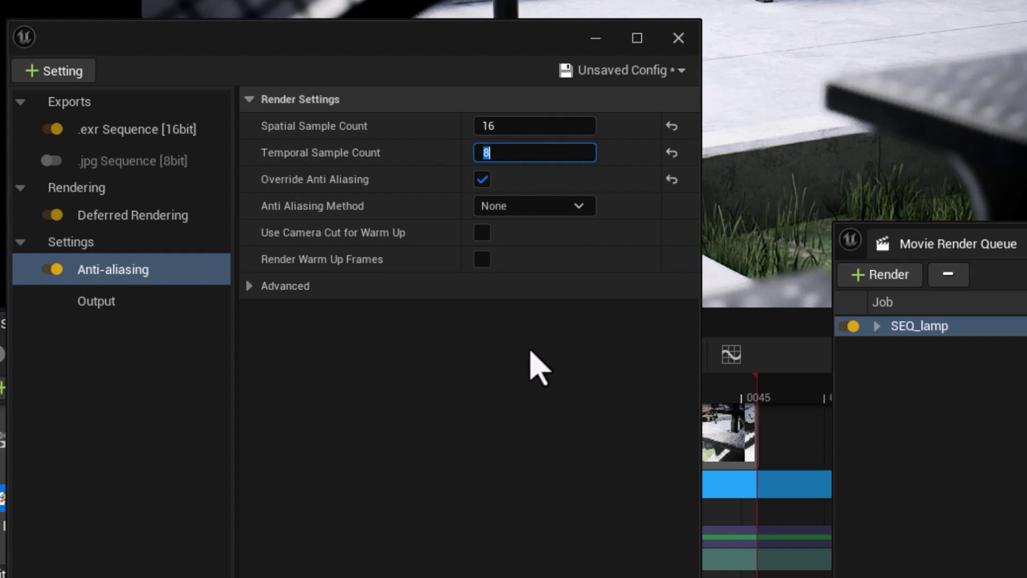
key(Return)
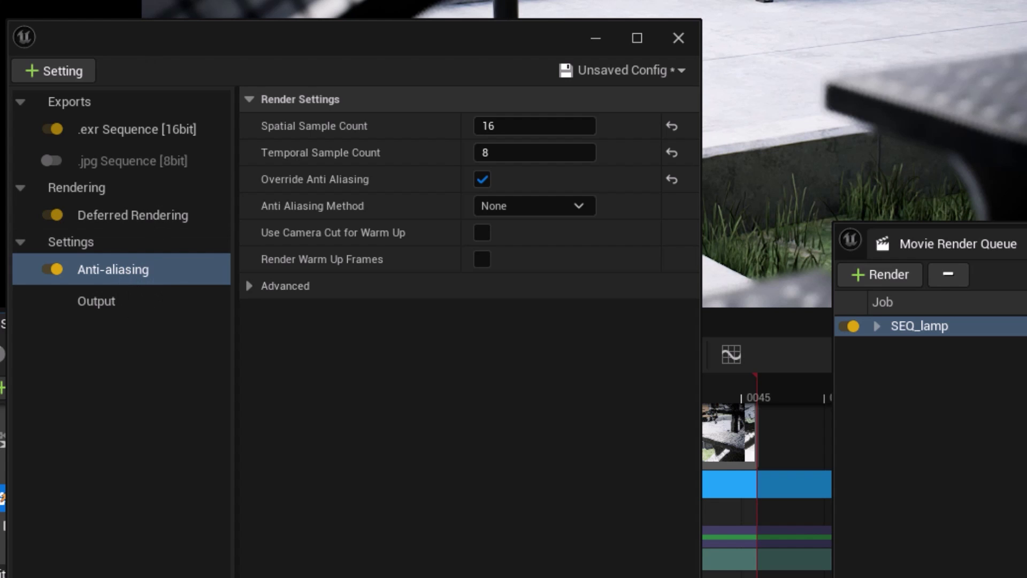
- Add a Path Tracer setting to the job and enable its alpha accumulation
click(69, 75)
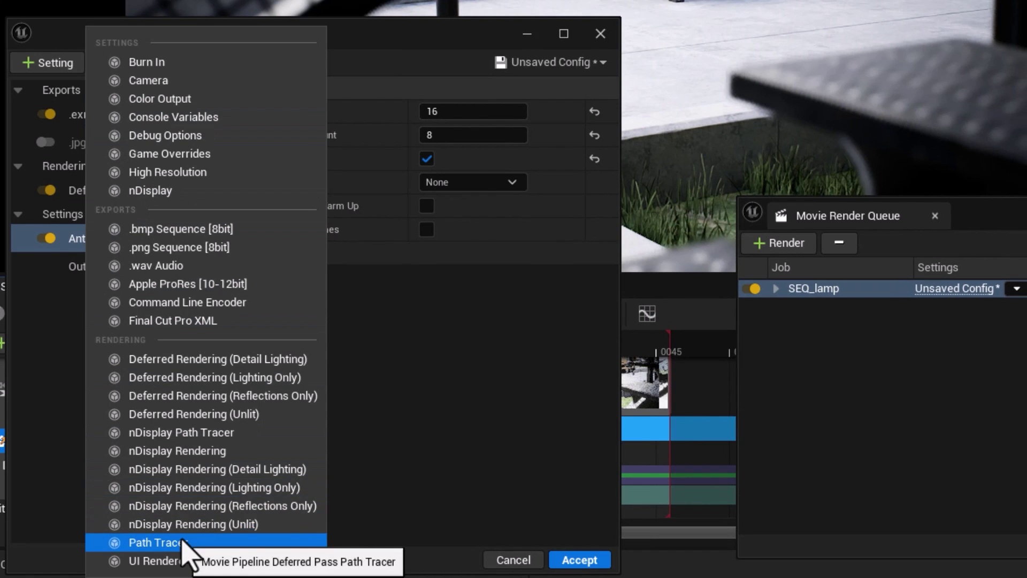
click(161, 542)
scroll(259, 326, up, 2)
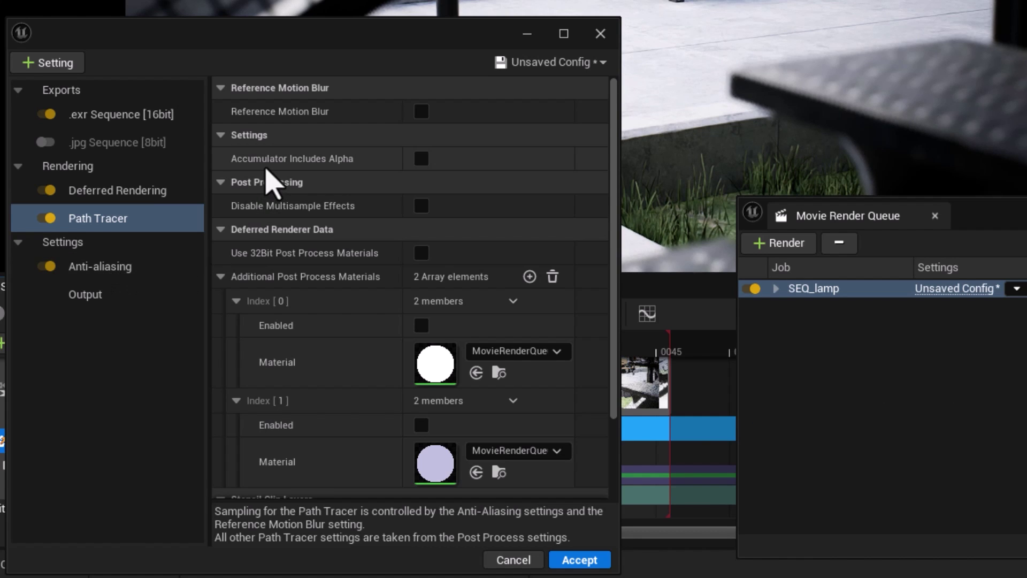
click(422, 158)
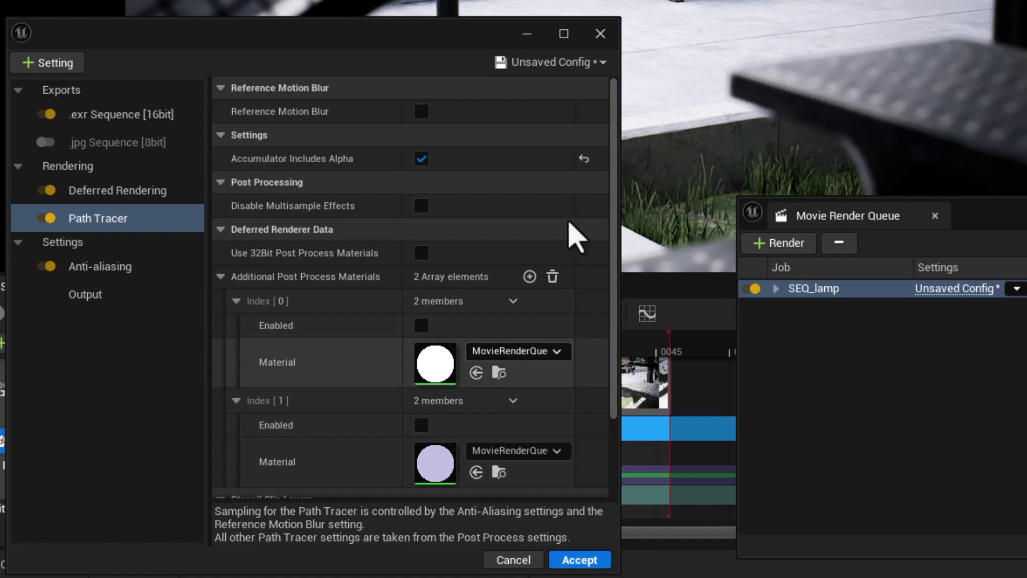
drag(614, 183, 614, 256)
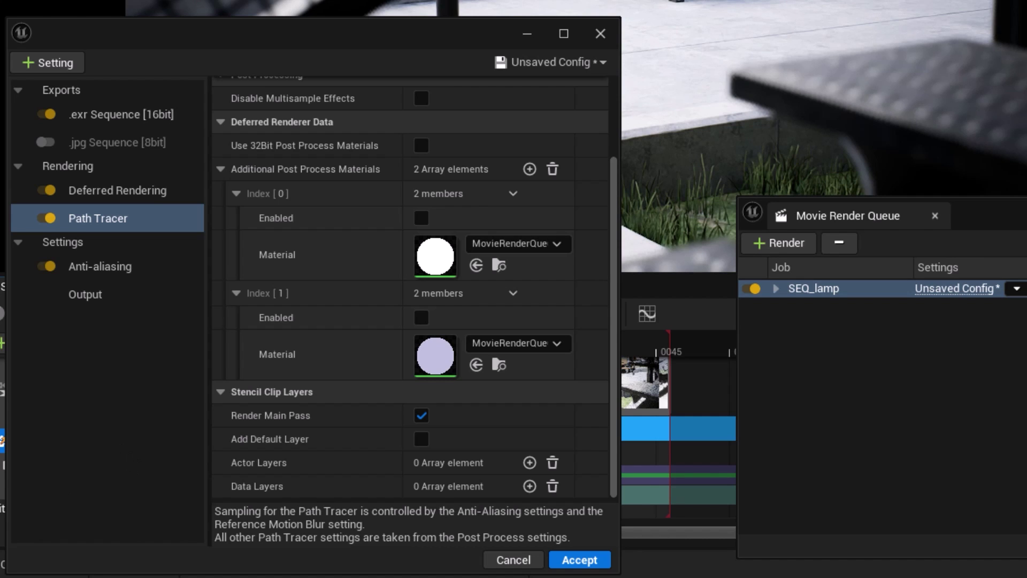
click(221, 169)
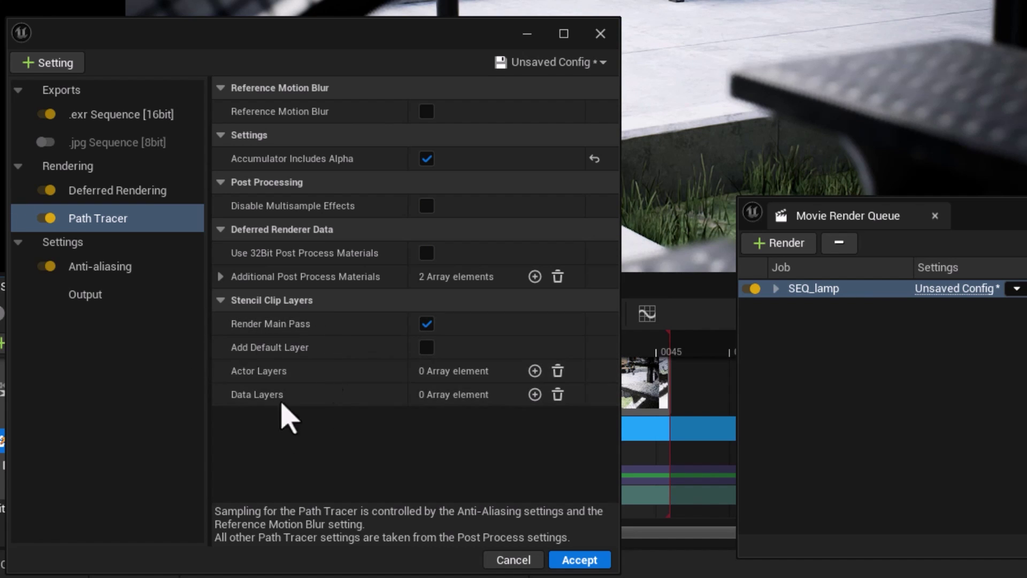
- Add an Actor Layers entry set to Staircase (1 Actor)
mouse_move(267, 340)
click(535, 370)
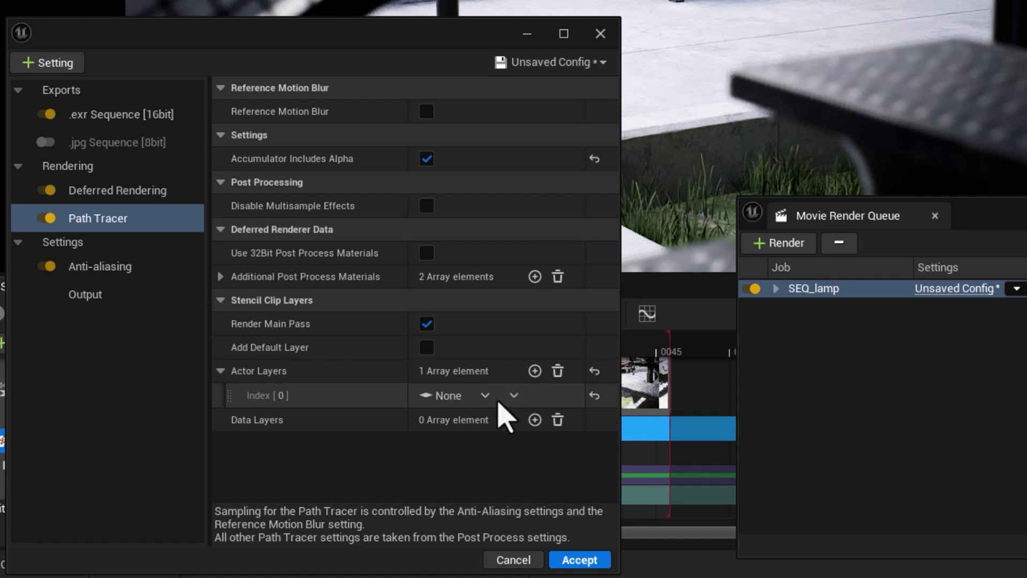
click(461, 400)
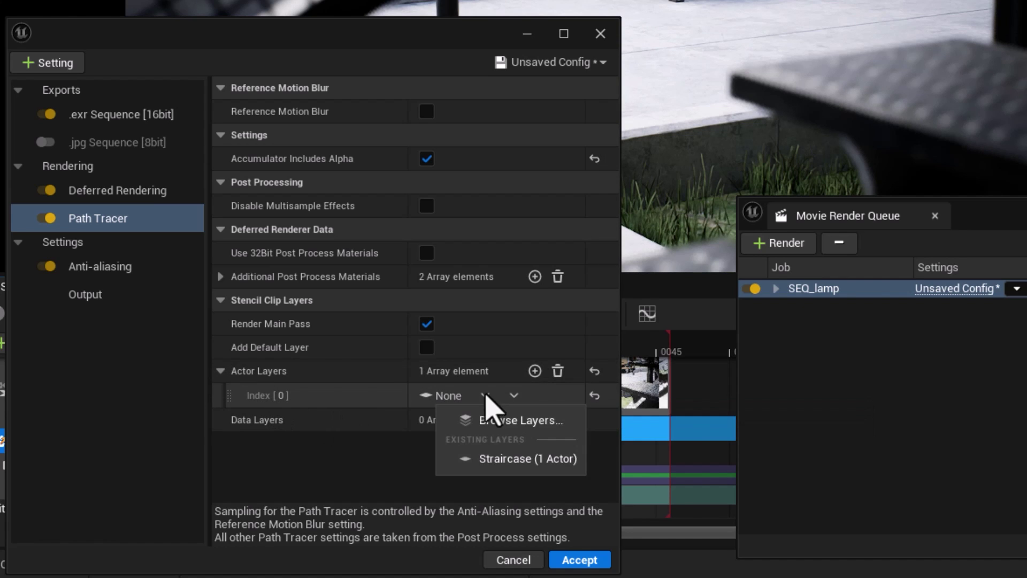
click(506, 459)
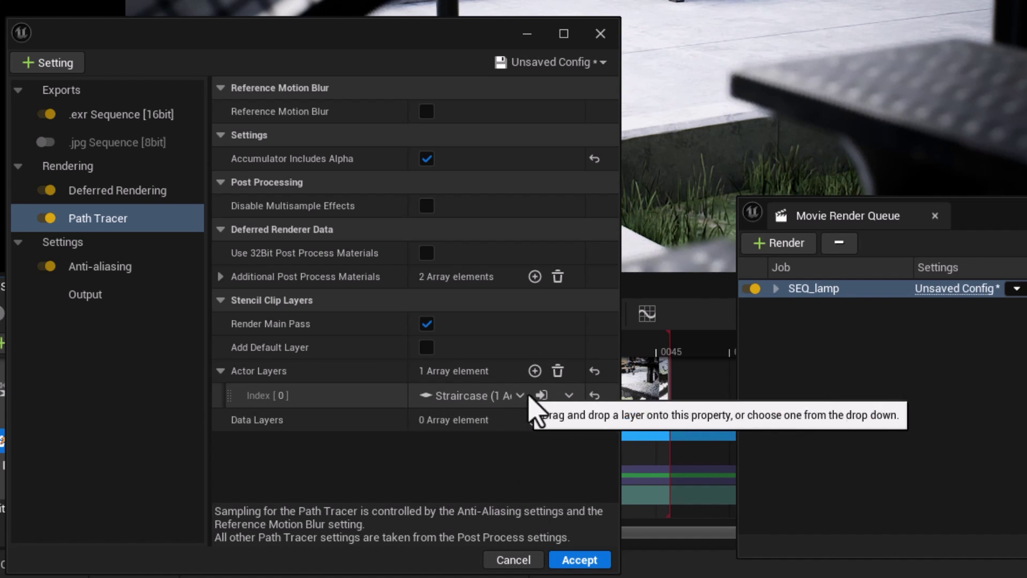
click(569, 396)
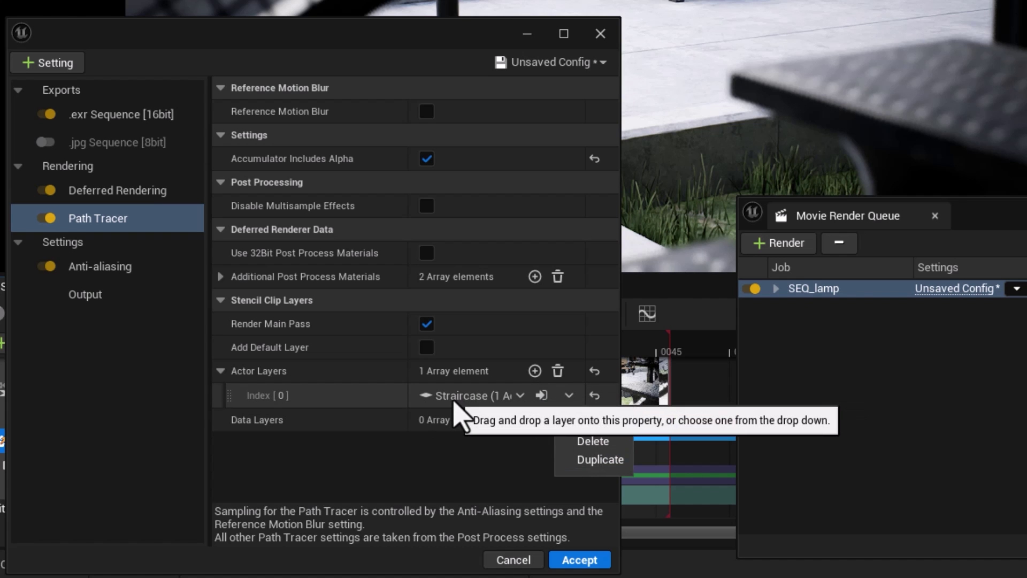
click(424, 488)
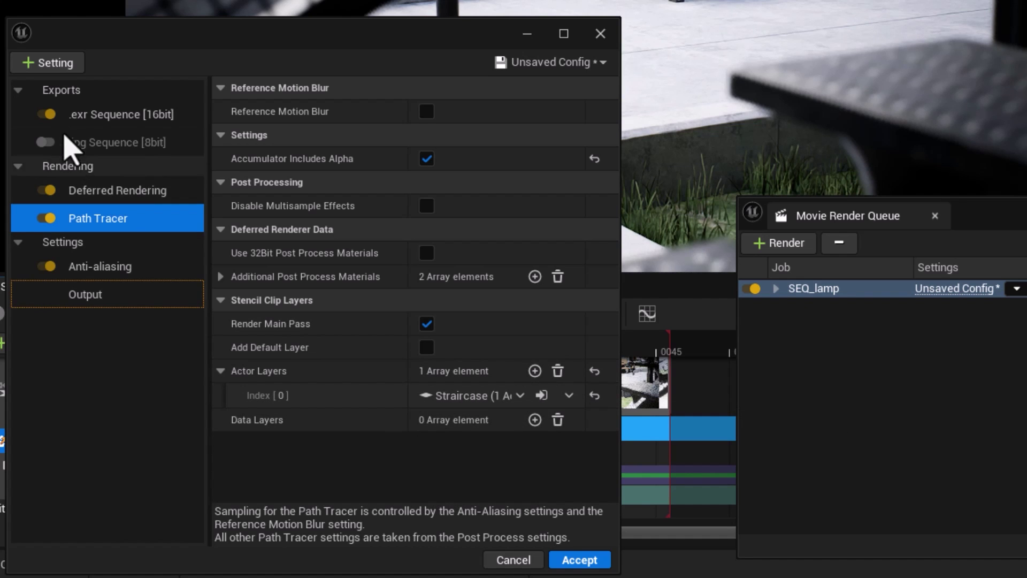
- Add a High Resolution setting (Tile Count 1, Overlap Ratio 0.0) to the SEQ_lamp render config
click(53, 65)
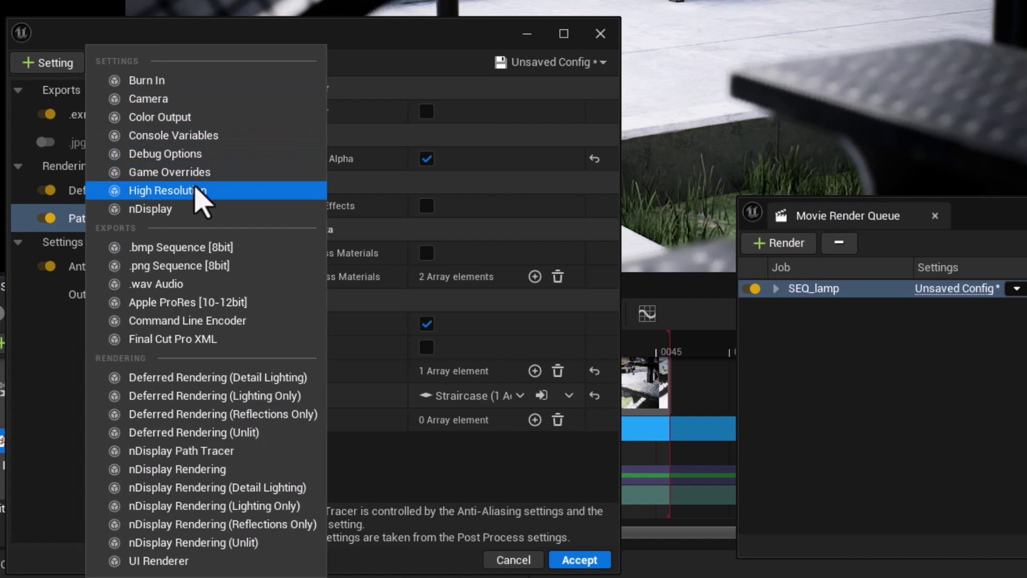
click(142, 193)
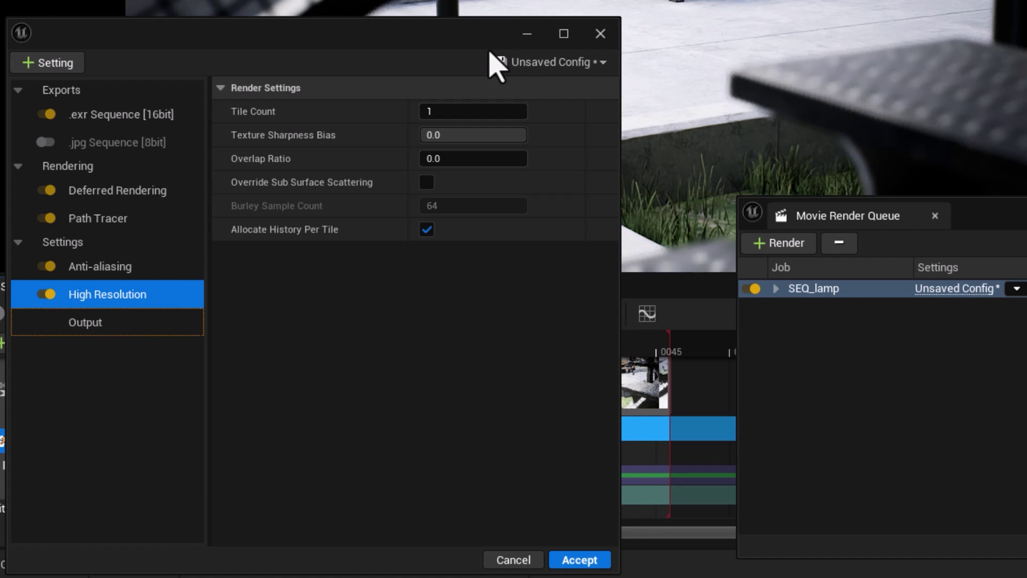
click(54, 64)
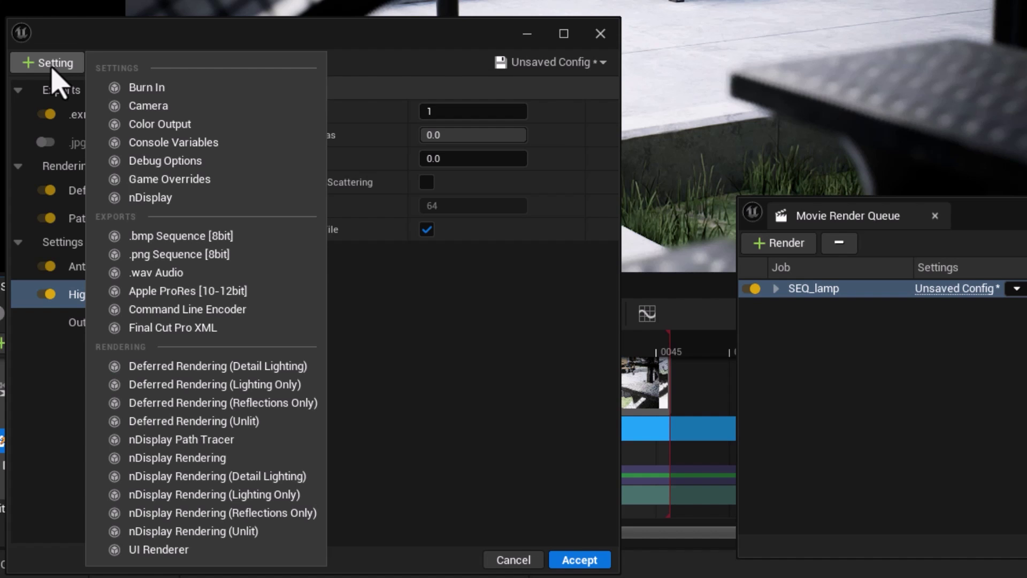
- Add Color Output with Disable Tone Curve ticked, and switch off the Deferred Rendering pass
click(171, 125)
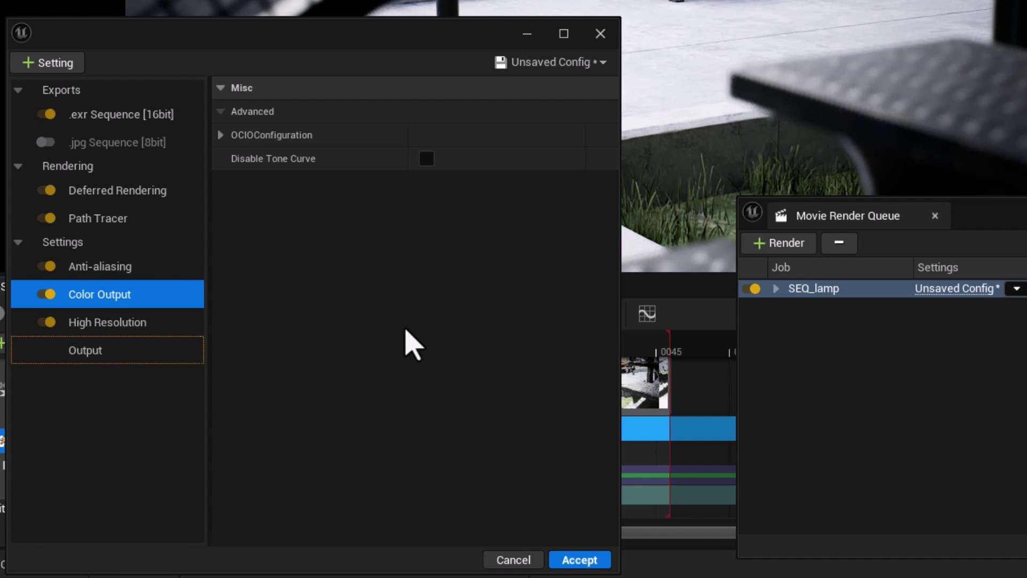
click(427, 158)
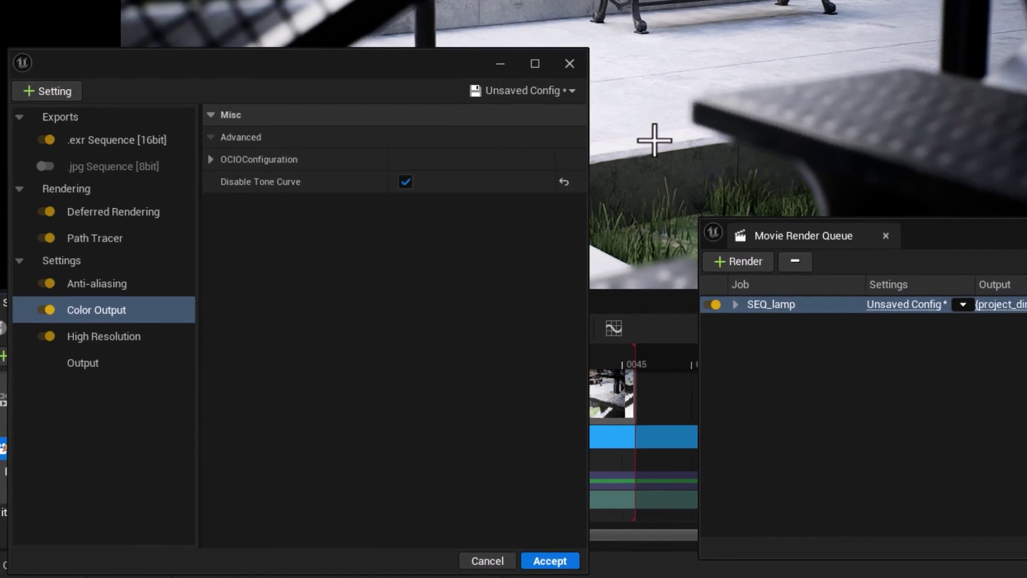
click(47, 191)
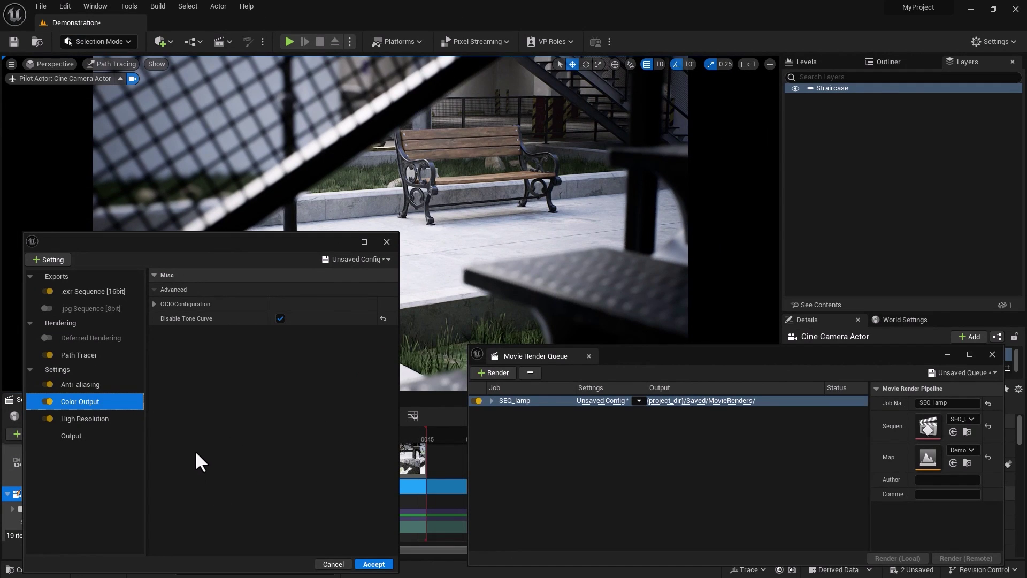
- Select Path Tracer in the settings list to show its Staircase stencil layer options
click(72, 356)
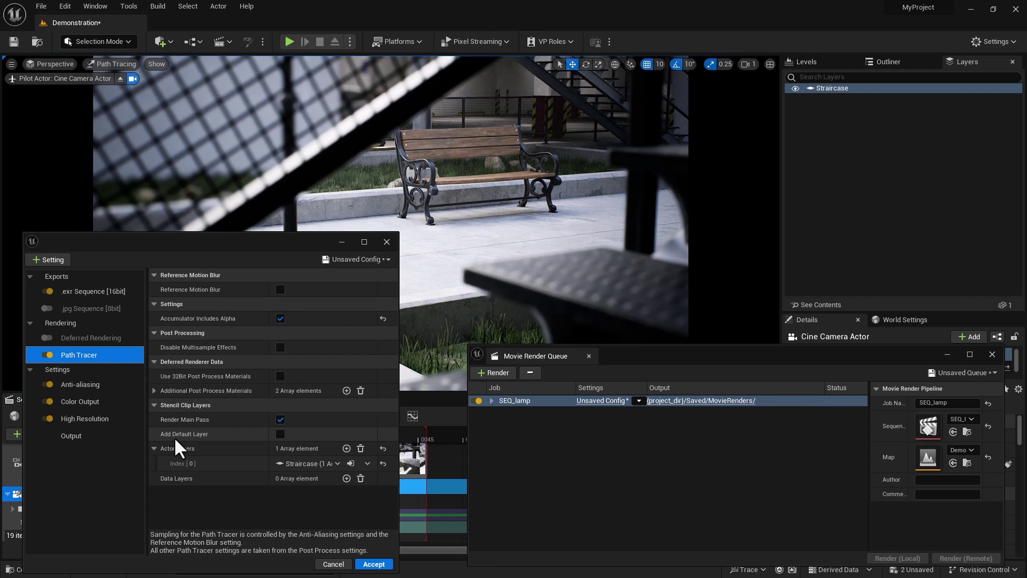
- Tick Add Default Layer under the Path Tracer's Stencil Clip Layers
click(279, 433)
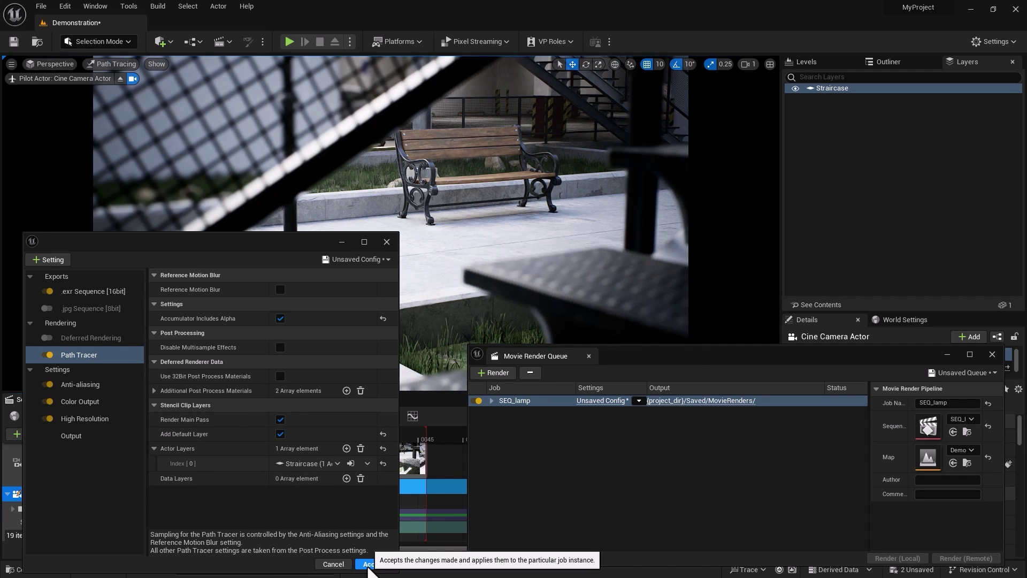
- Accept the settings and render the SEQ_lamp job with Render (Local)
click(369, 565)
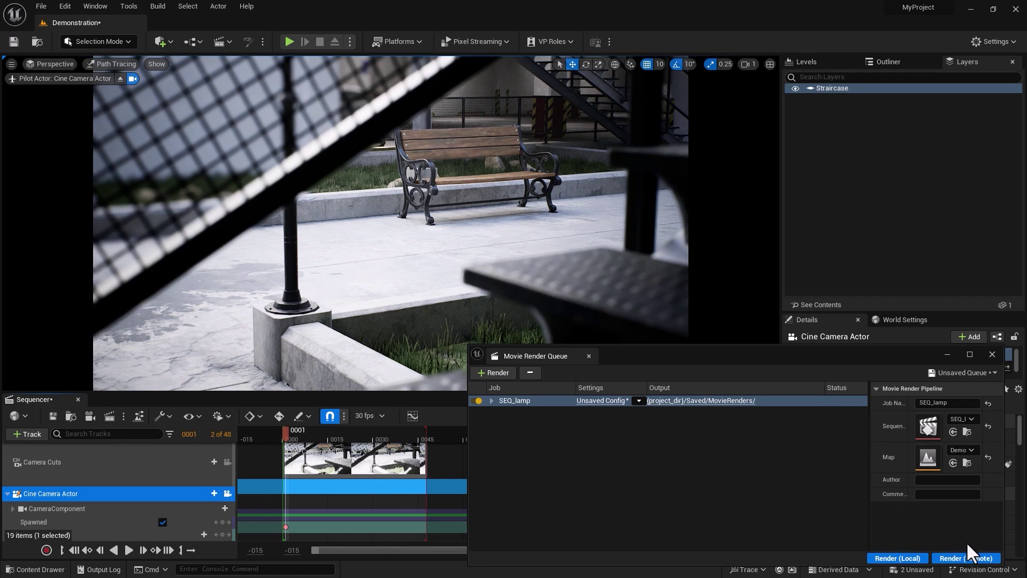
click(897, 558)
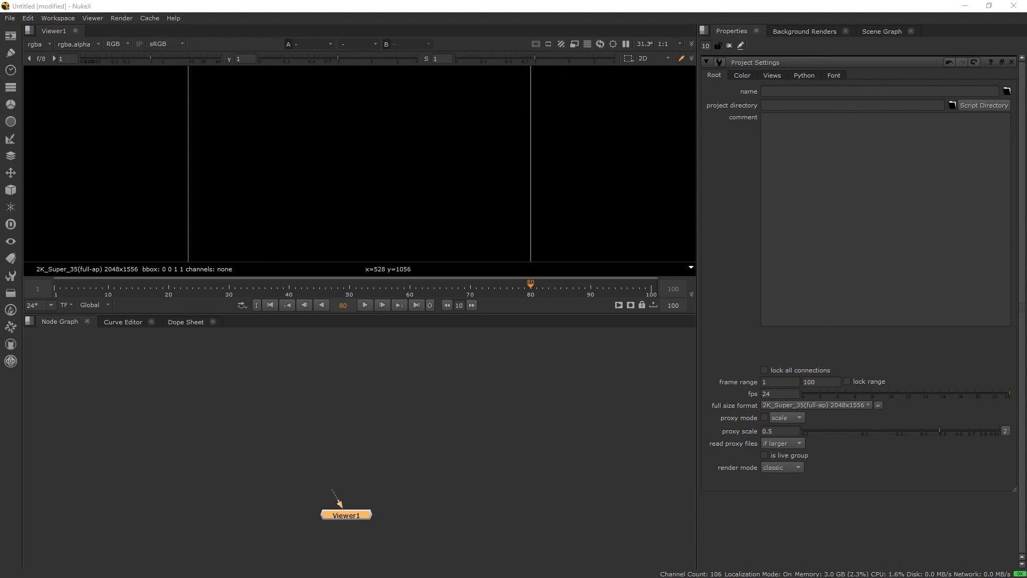
- Bring SEQ_lamp.exr in as Read1, wire it into Viewer1 and open its properties
drag(1, 438, 339, 407)
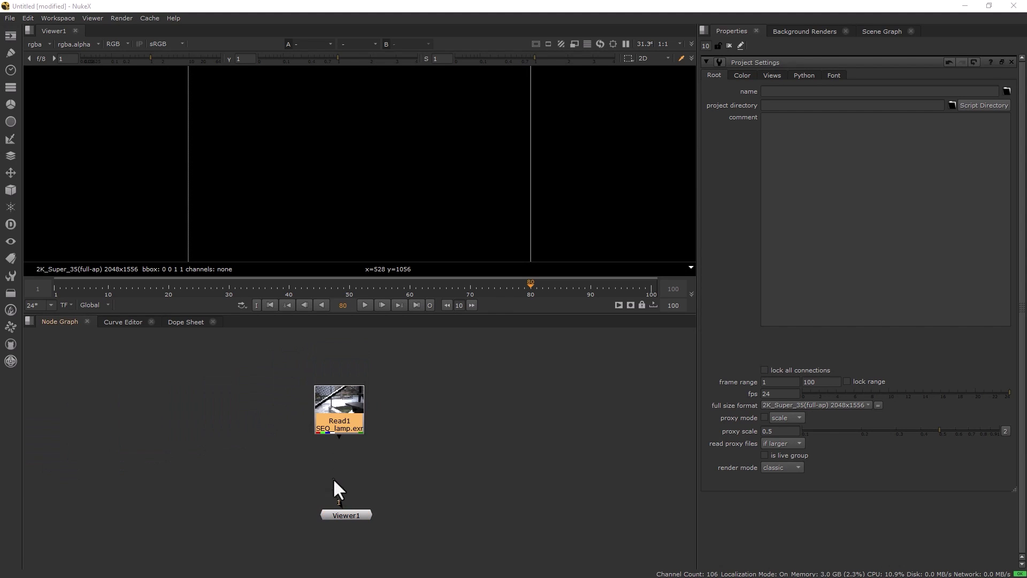
drag(333, 491, 339, 422)
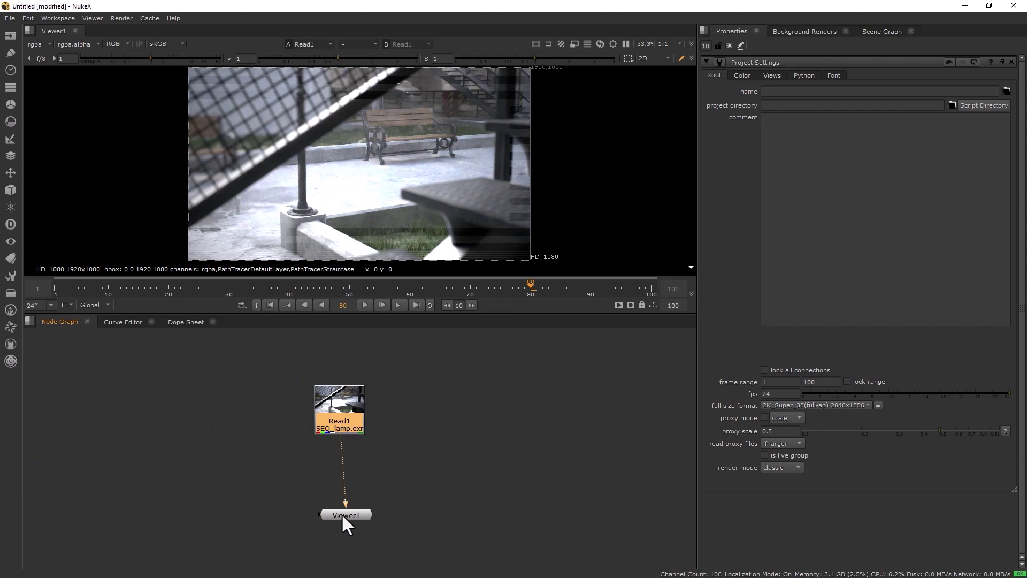
drag(343, 516, 336, 502)
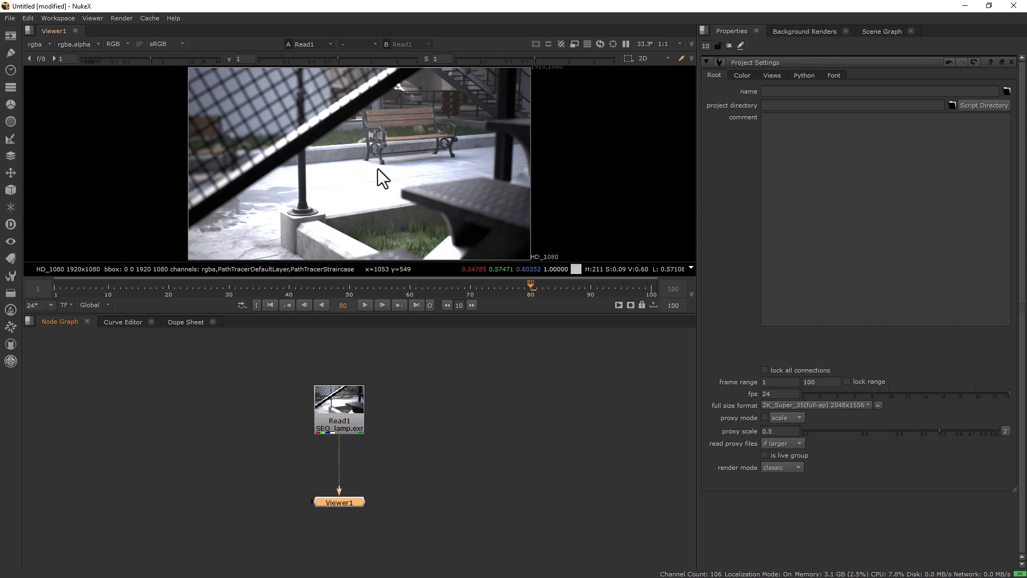
double_click(339, 403)
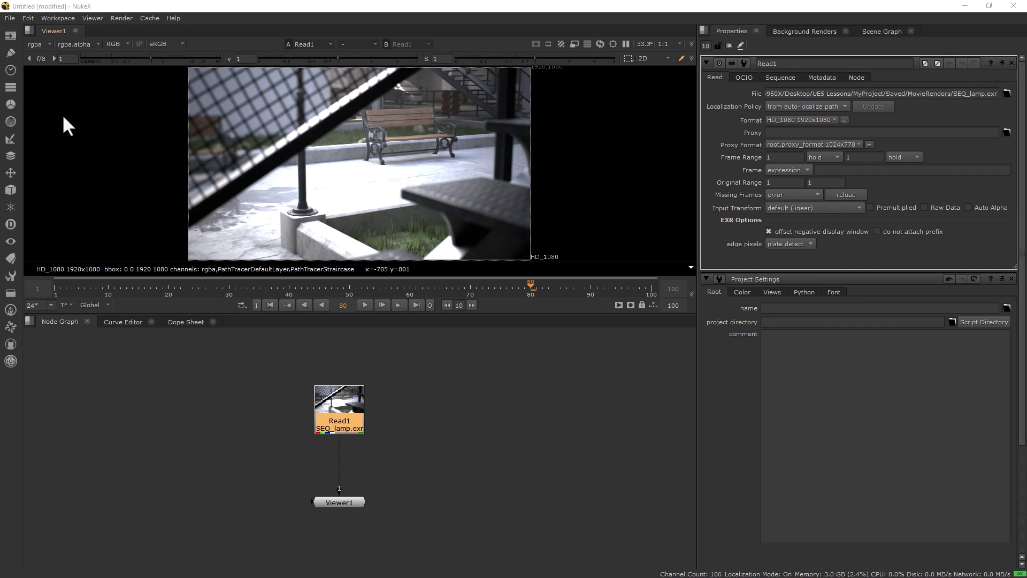
- View the PathTracerDefaultLayer and PathTracerStraircase layers, checking the staircase alpha
click(33, 44)
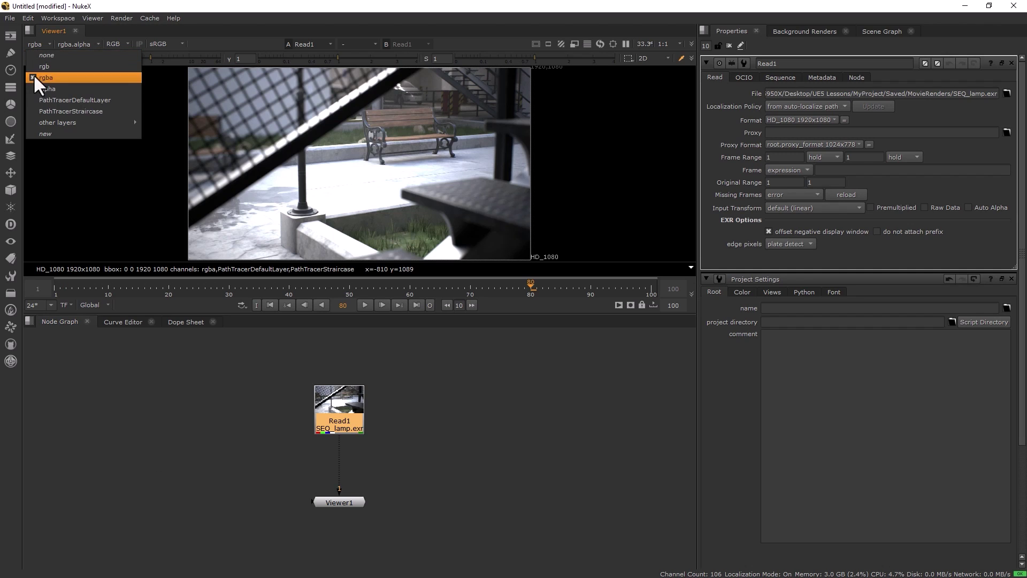
click(55, 101)
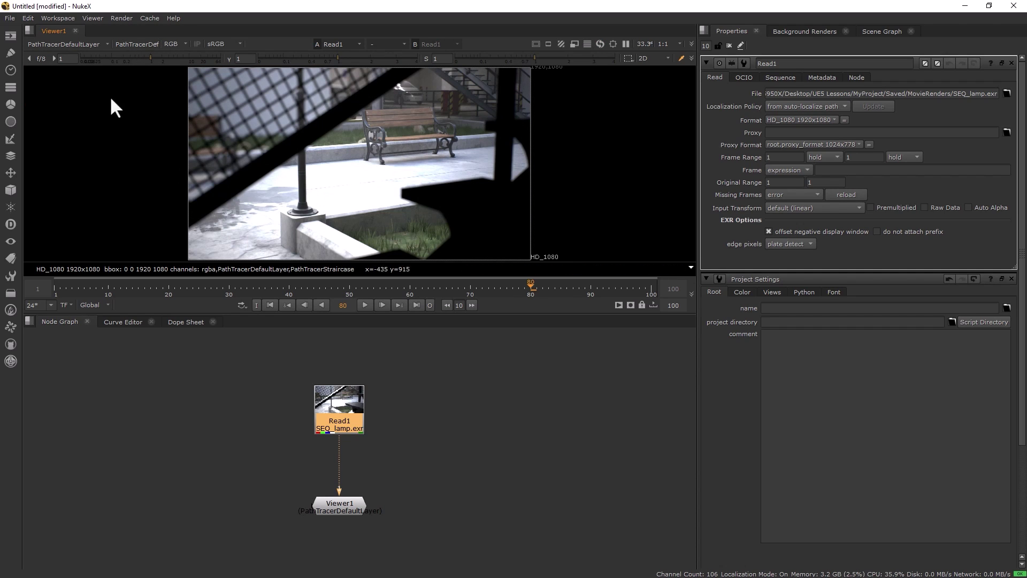
click(75, 45)
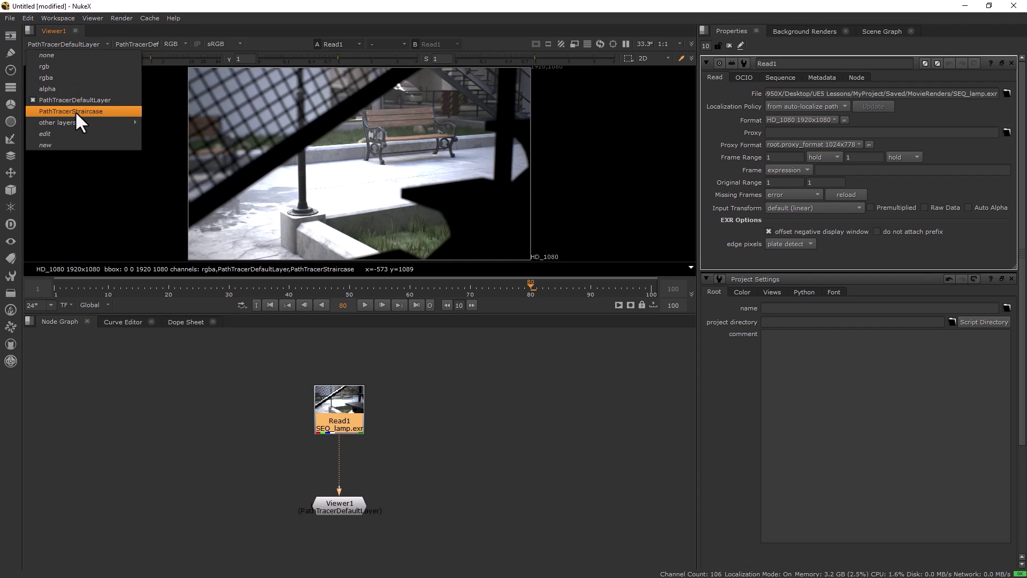
click(75, 111)
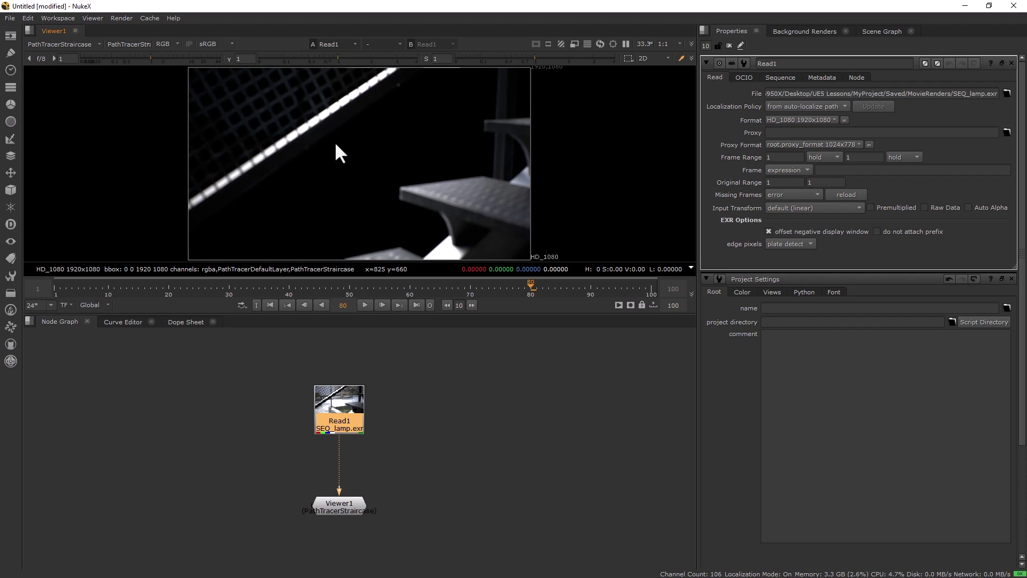
key(a)
key(a)
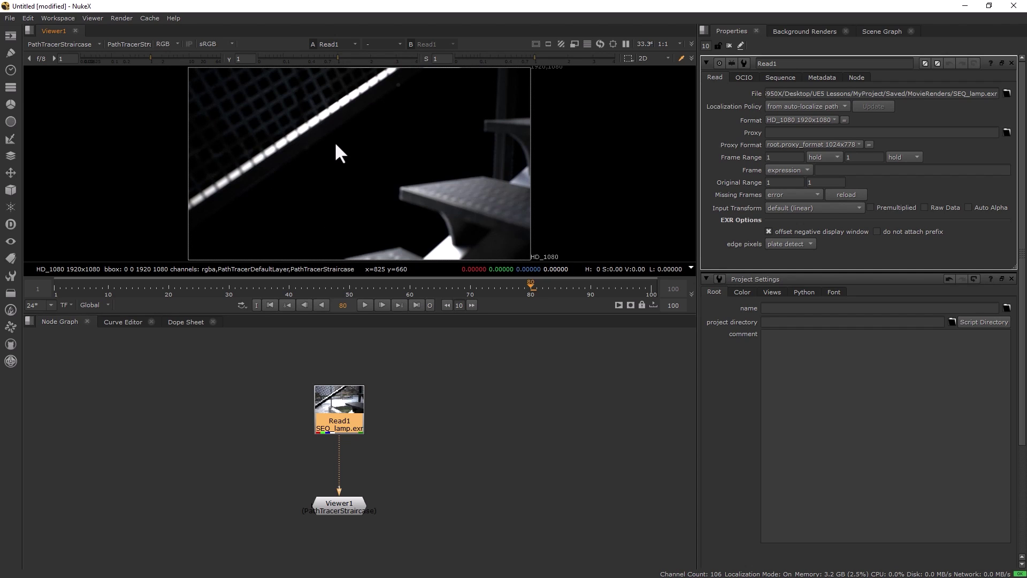
click(60, 44)
- Return the viewer to rgba and add a Shuffle node fed by Read1
click(64, 78)
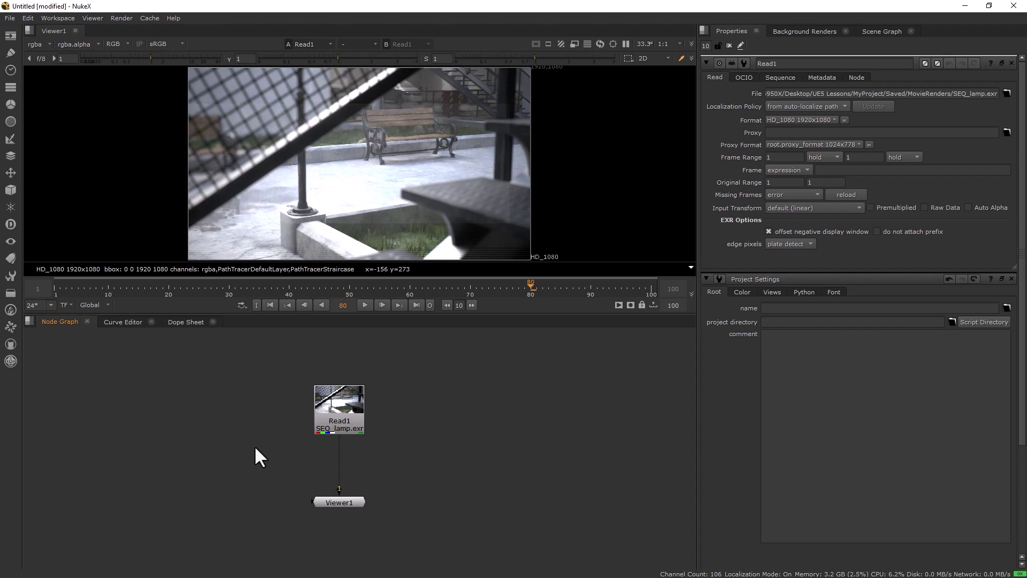
key(Tab)
text(shiffle)
key(BackSpace)
key(BackSpace)
key(BackSpace)
key(BackSpace)
key(BackSpace)
text(uffle)
key(Return)
drag(337, 506, 337, 524)
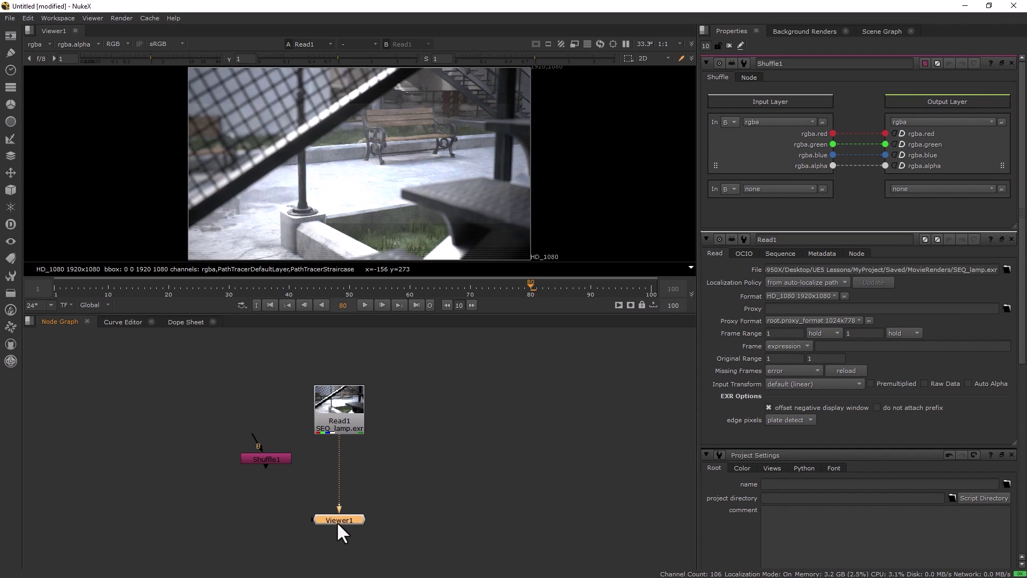
drag(267, 461, 327, 420)
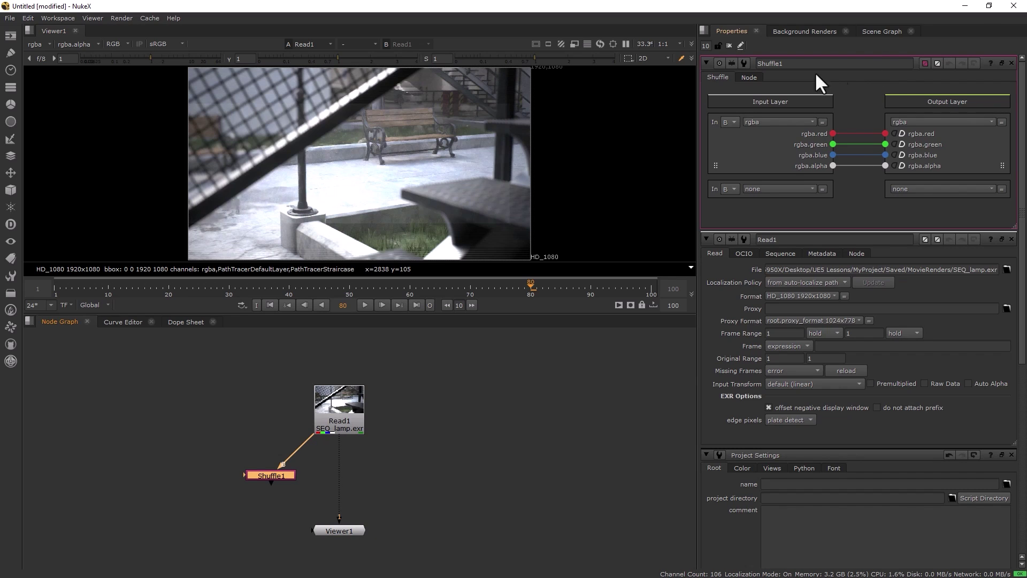
- Label the Shuffle 'background', paste a copy wired to Read1 and relabel it 'near ground'
click(749, 77)
click(769, 117)
text(background)
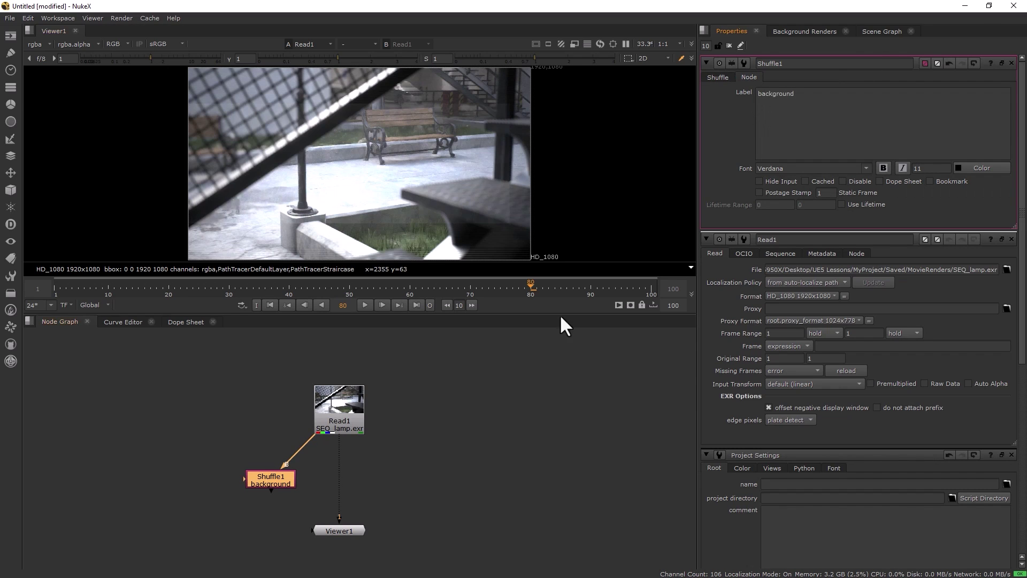
click(341, 483)
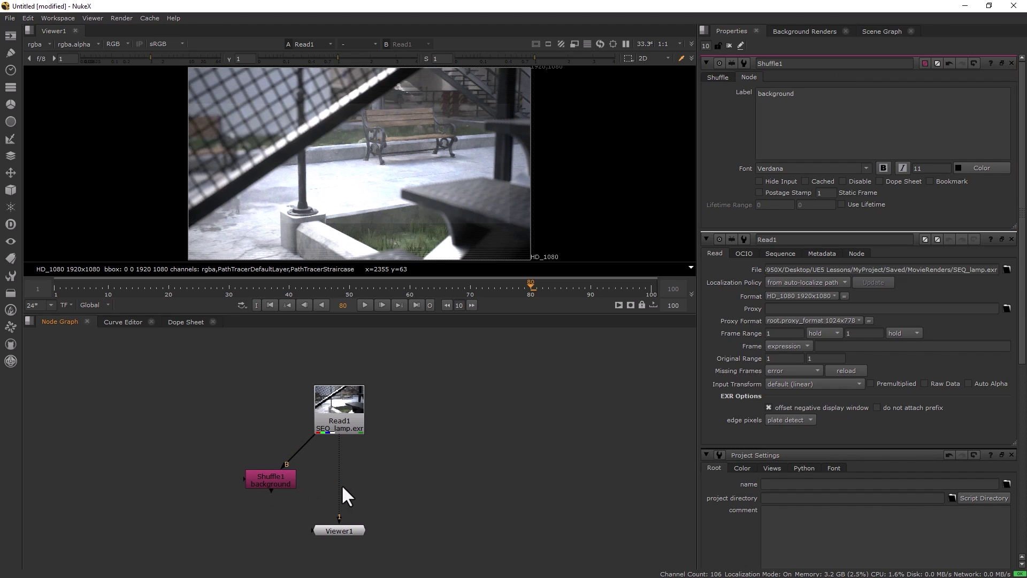
key(ctrl+v)
drag(345, 484, 391, 474)
drag(359, 423, 358, 424)
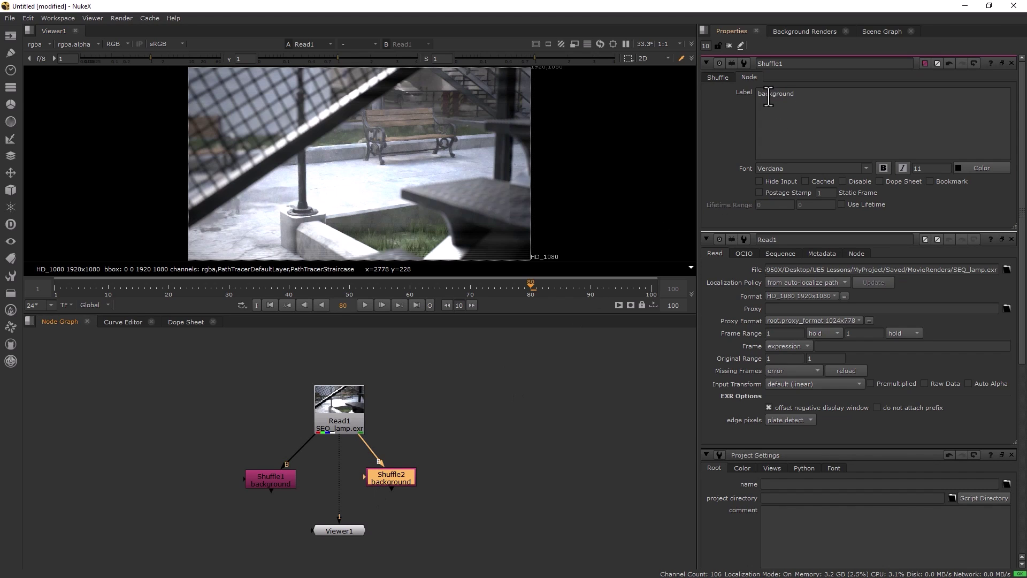
drag(774, 94, 695, 92)
text(near)
key(Return)
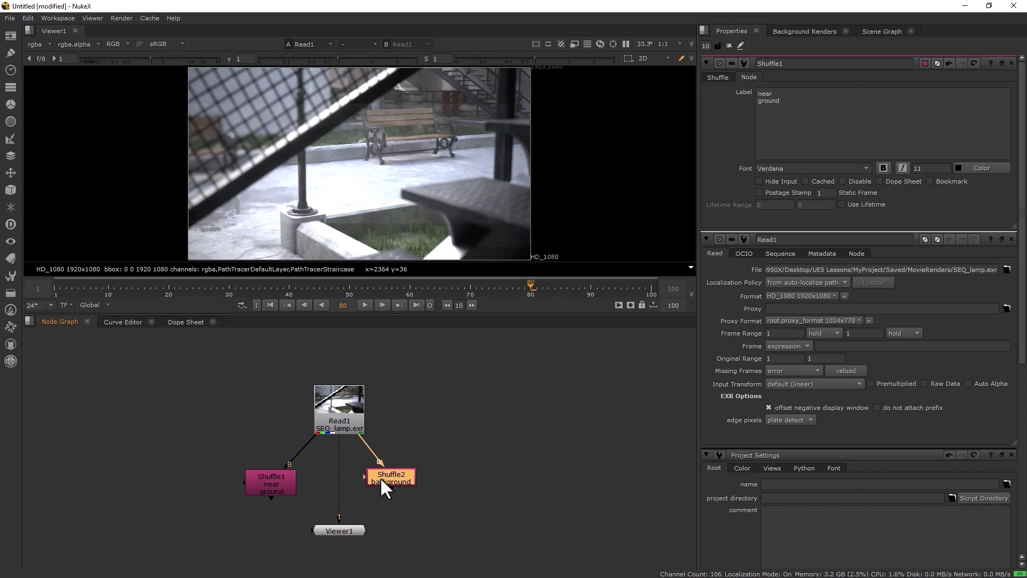
- Set near ground's input layer to PathTracerStraircase and background's to PathTracerDefaultLayer
click(264, 484)
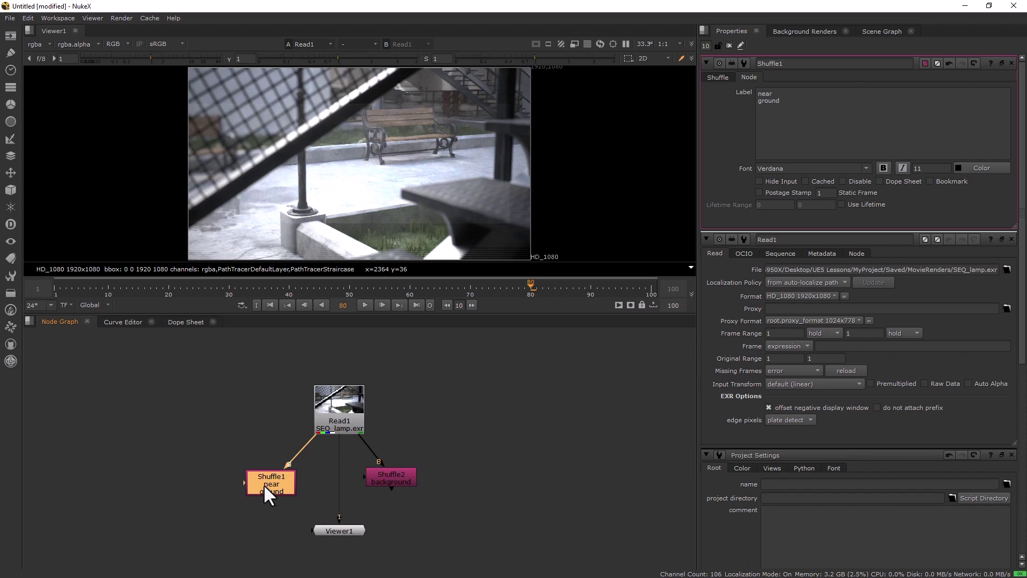
click(718, 77)
click(761, 122)
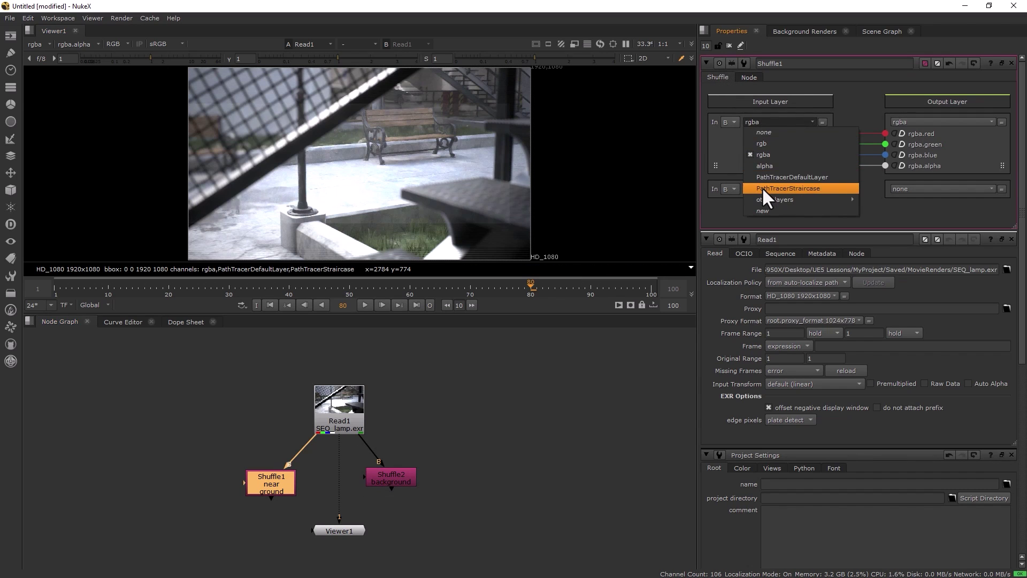
click(762, 187)
click(385, 476)
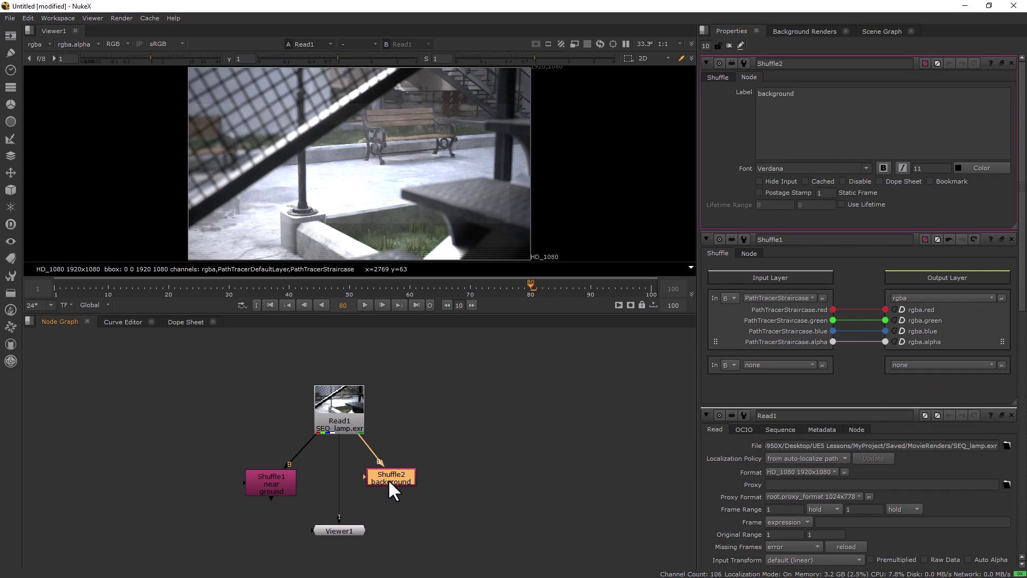
click(717, 77)
click(762, 120)
click(766, 177)
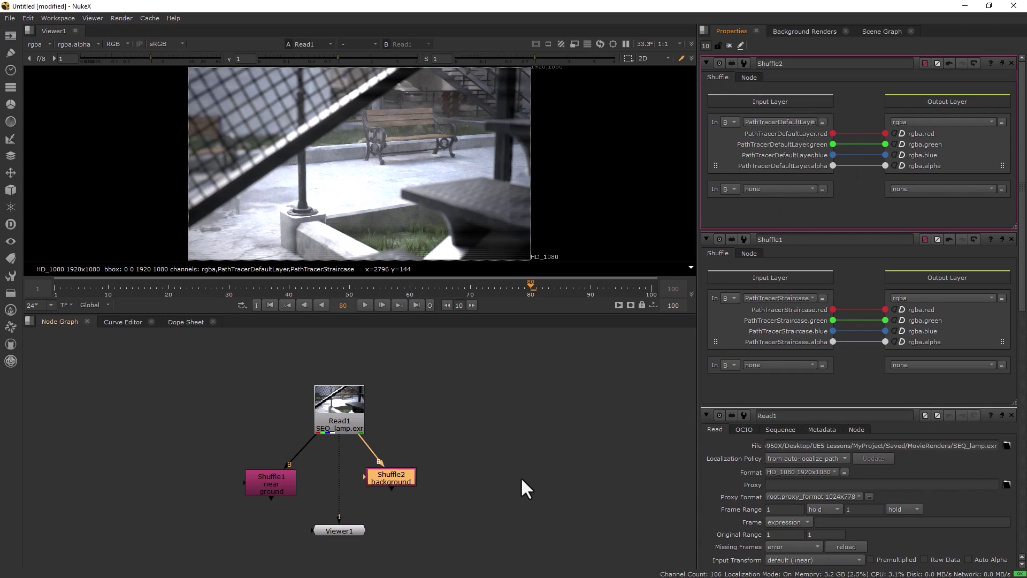
scroll(406, 474, up, 3)
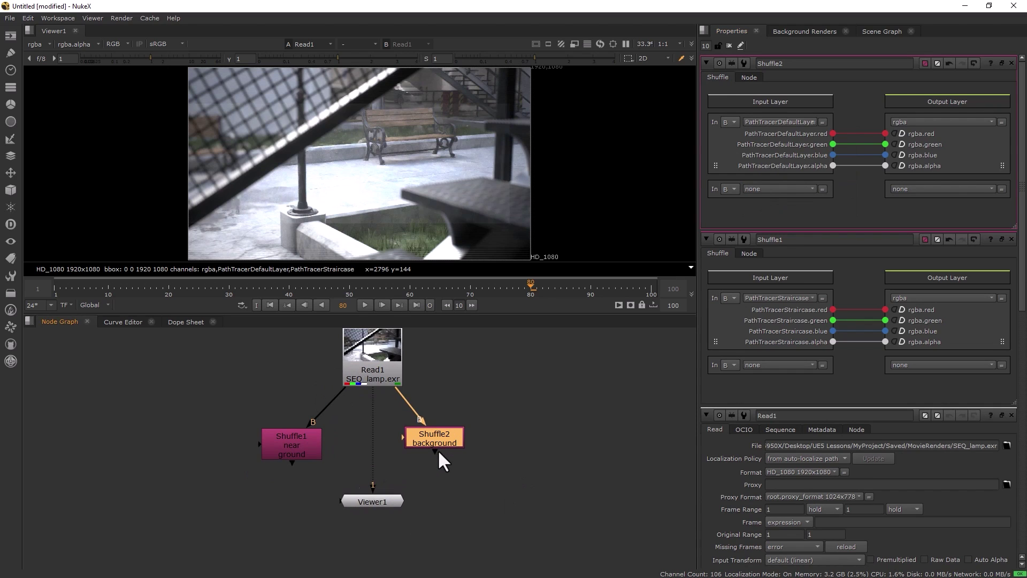
drag(374, 514, 374, 564)
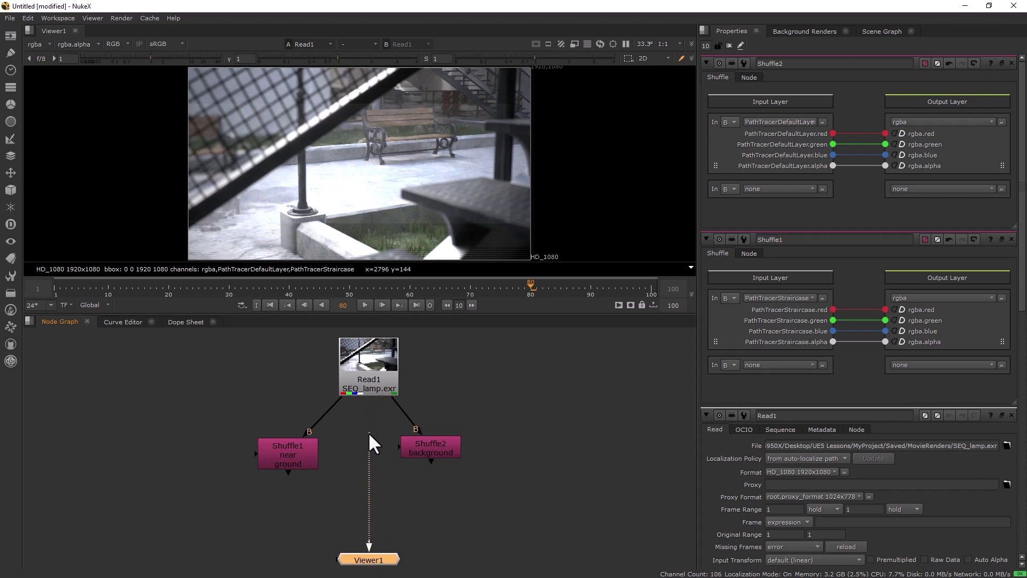
- Add Merge1 with A from near ground and B from background, operation set to plus
key(m)
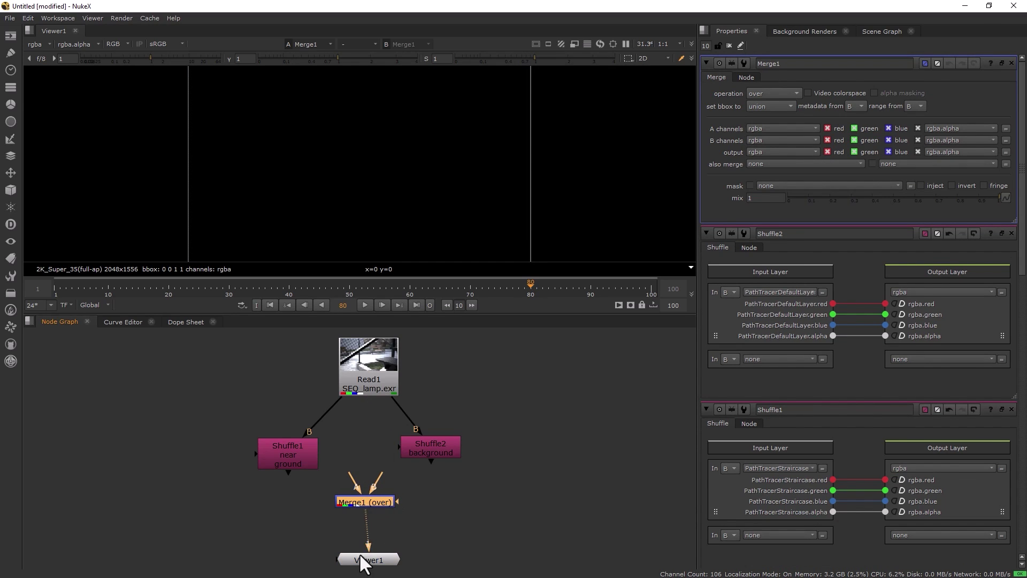
drag(413, 444, 434, 455)
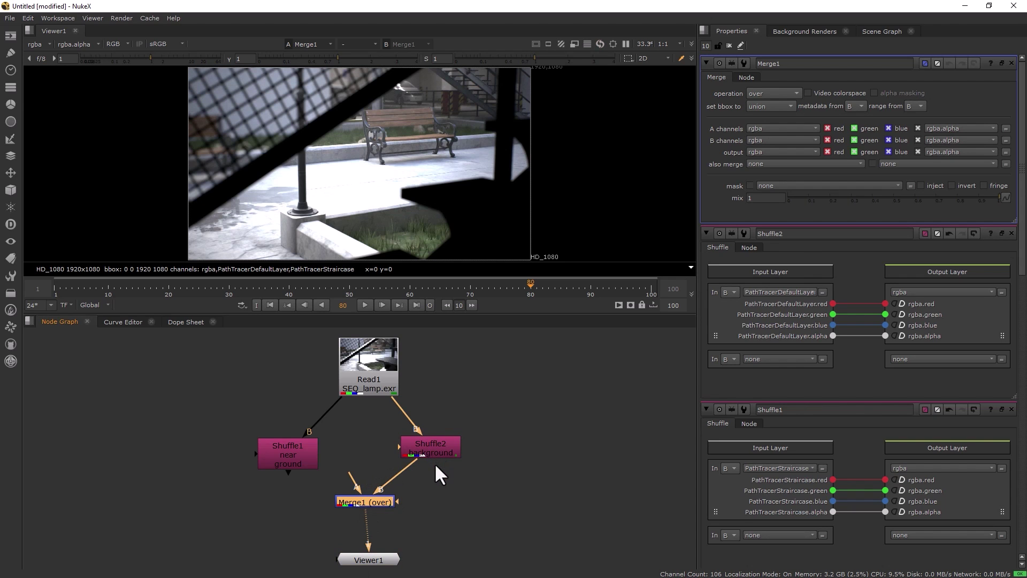
drag(302, 458, 289, 463)
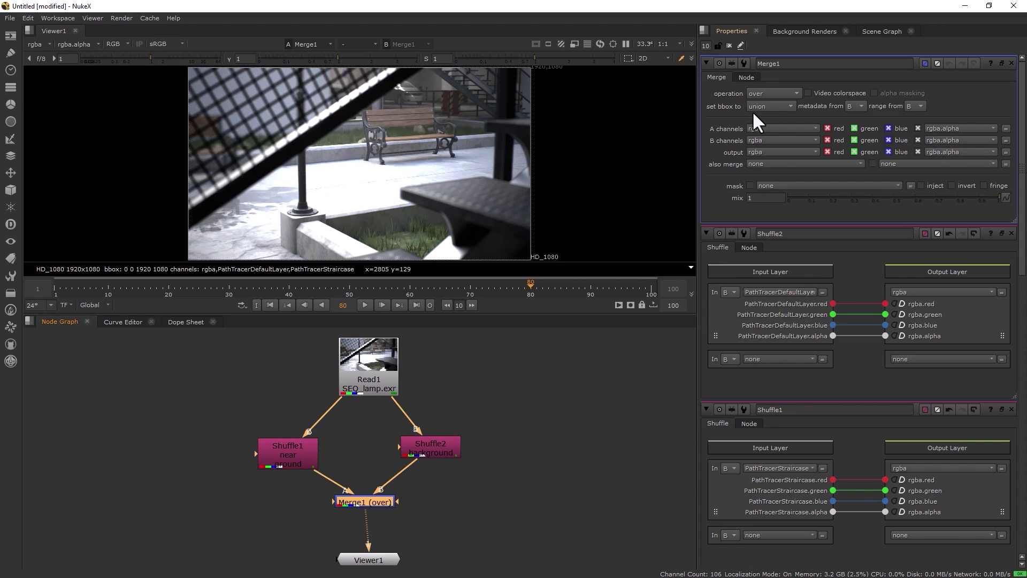
click(757, 94)
click(771, 276)
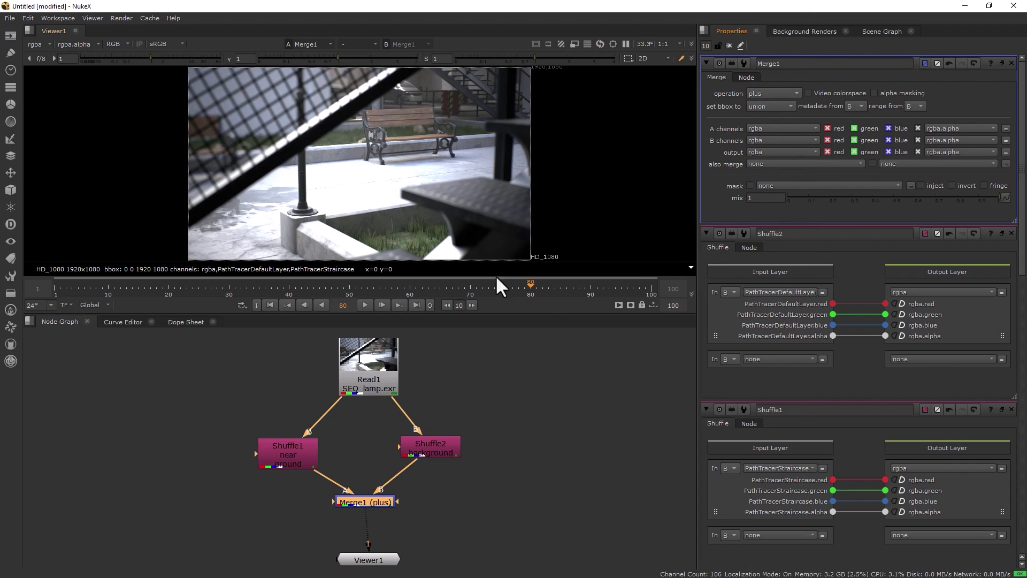
click(479, 446)
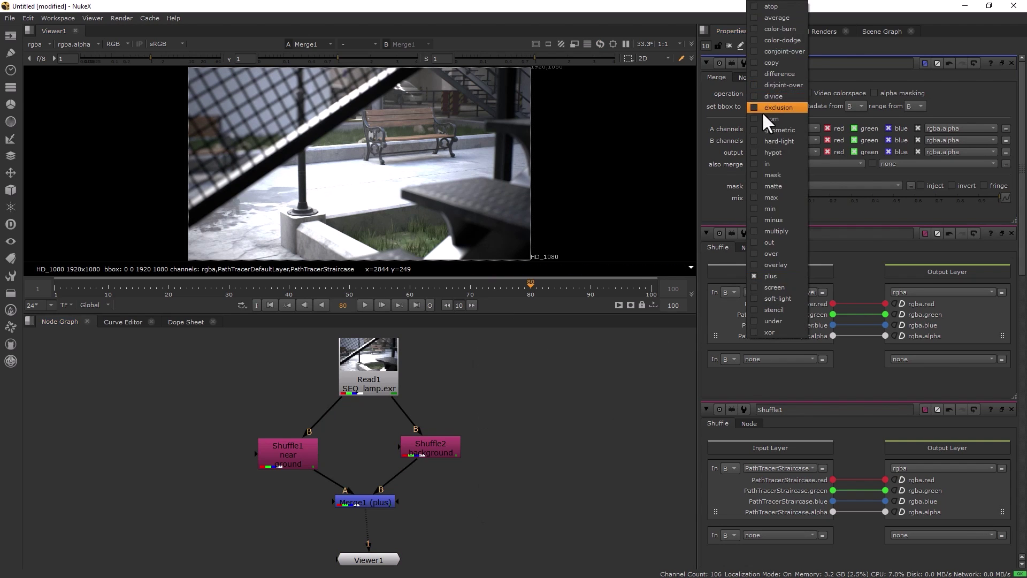
click(770, 253)
scroll(397, 198, up, 3)
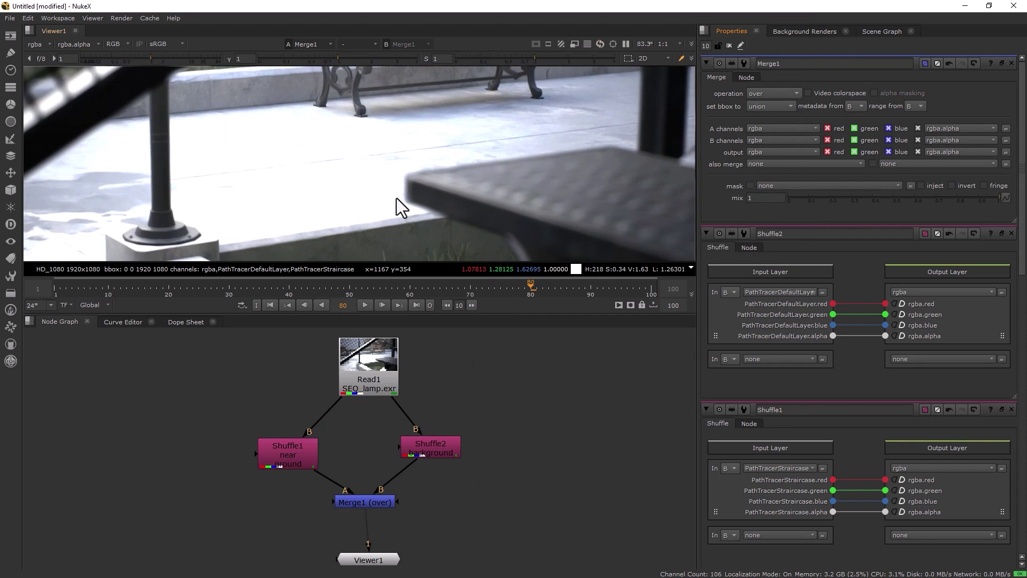
scroll(410, 213, up, 5)
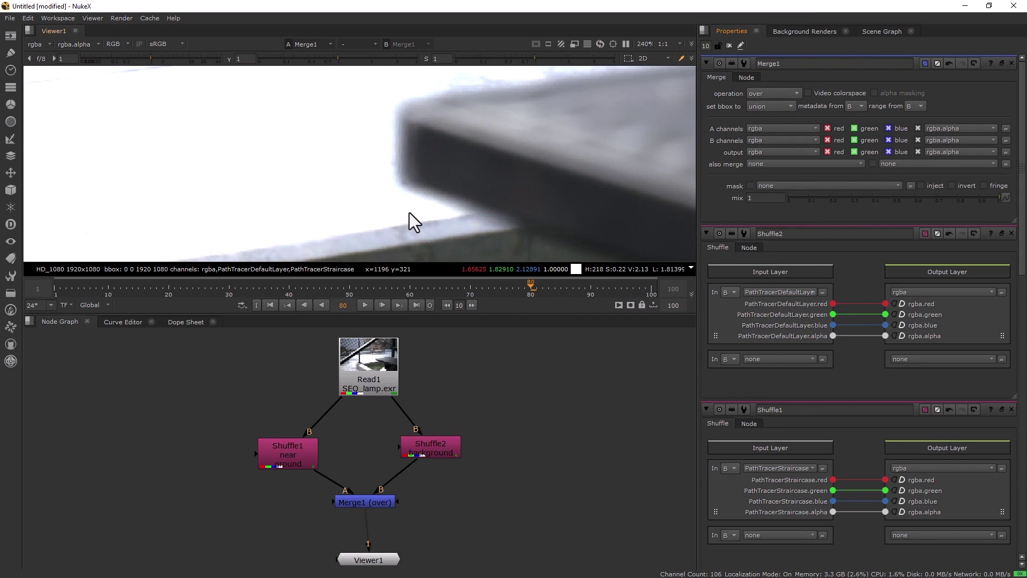
click(759, 94)
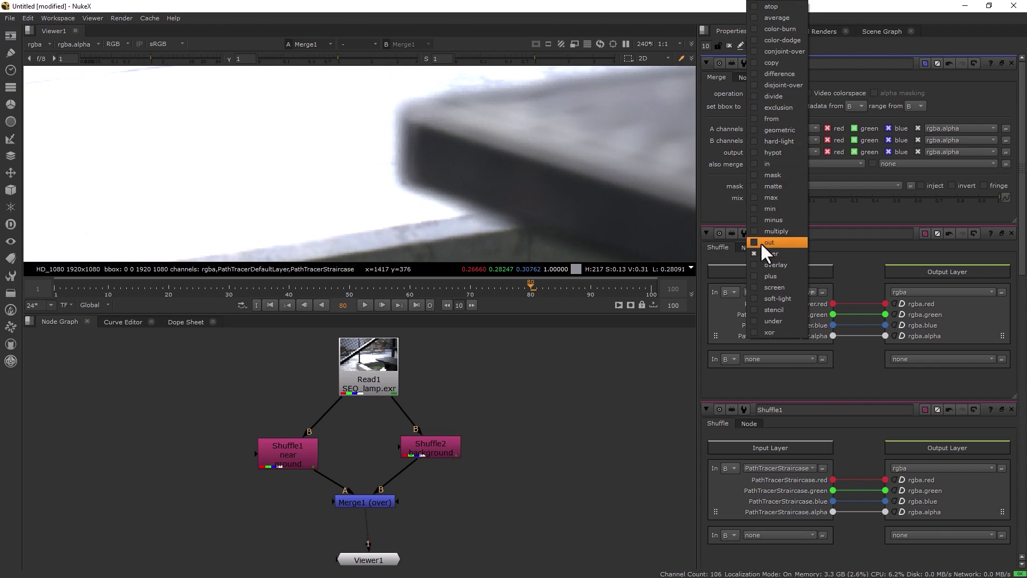
click(770, 276)
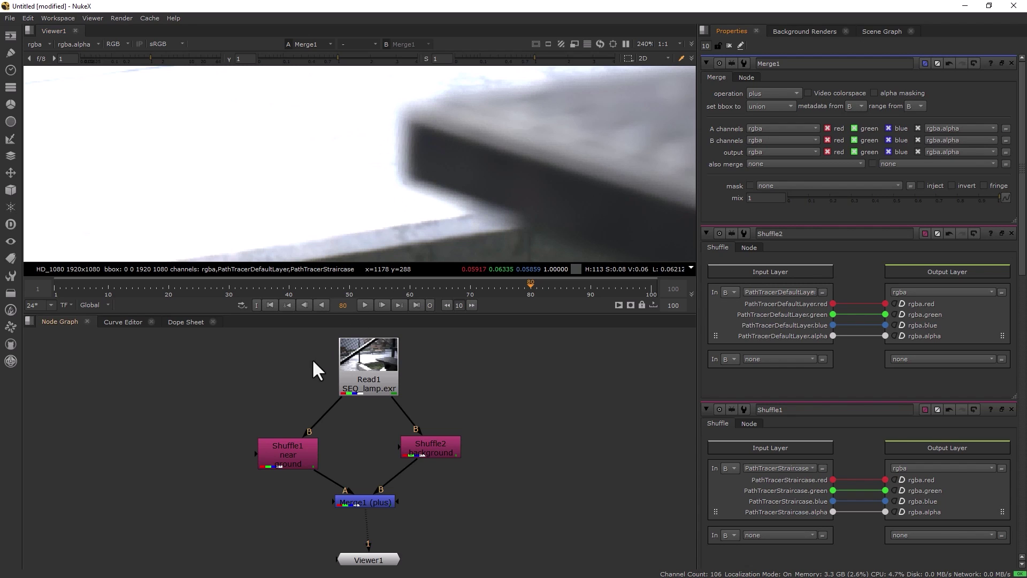
- Zoom out the node graph, fit the frame in the viewer and select the background Shuffle
scroll(313, 358, down, 3)
key(f)
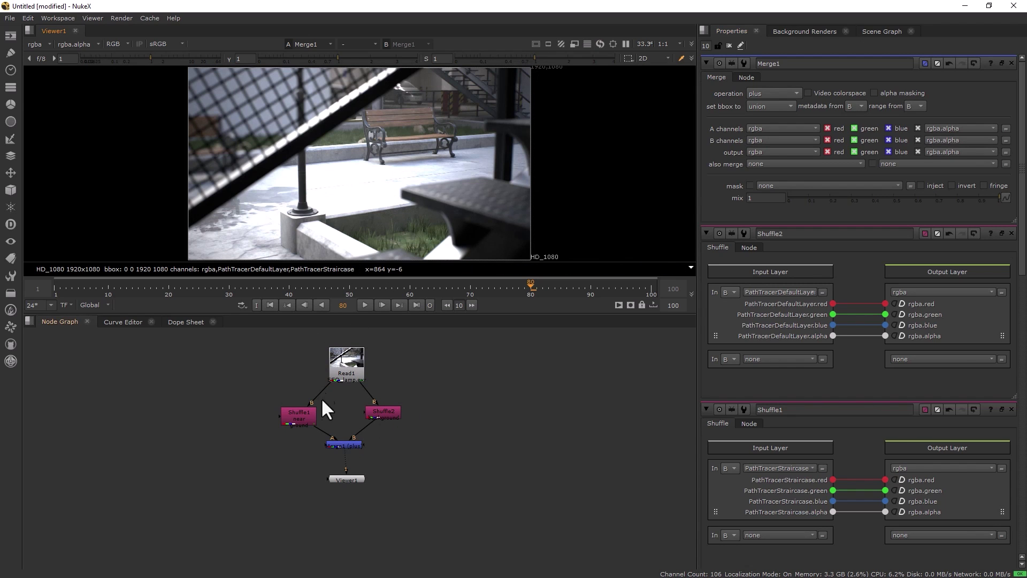
click(382, 413)
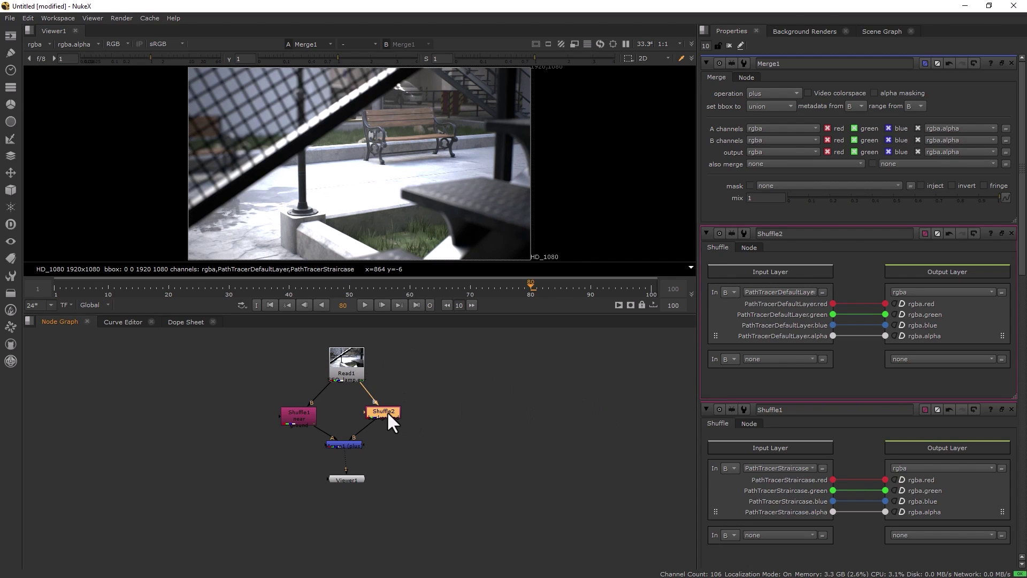
- Paste Shuffle3 and Shuffle4 copies wired to Read1 and combine them in a new Merge2
key(ctrl+c)
key(ctrl+v)
key(ctrl+v)
click(459, 414)
drag(459, 412, 361, 355)
drag(469, 382, 357, 375)
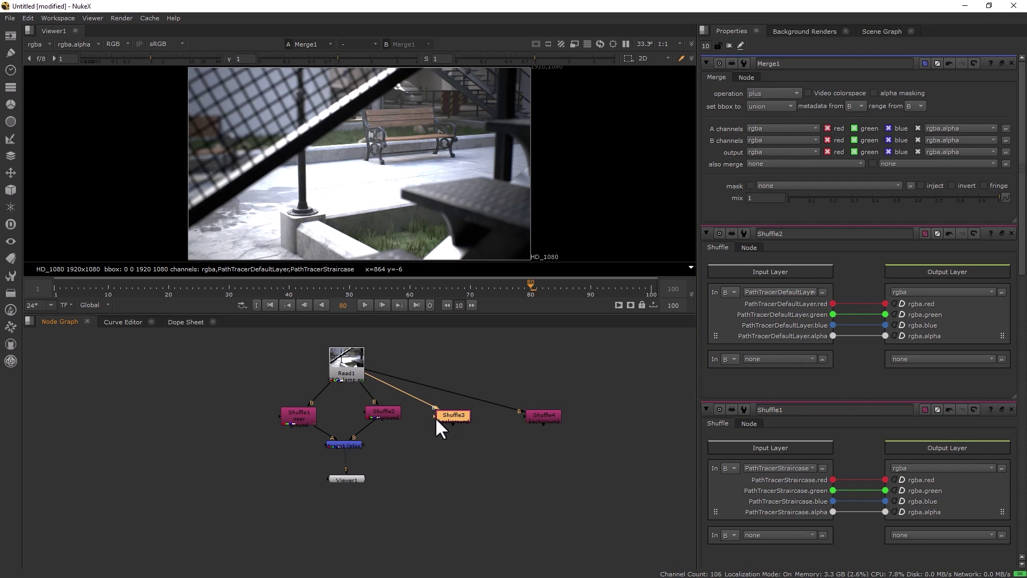
click(354, 445)
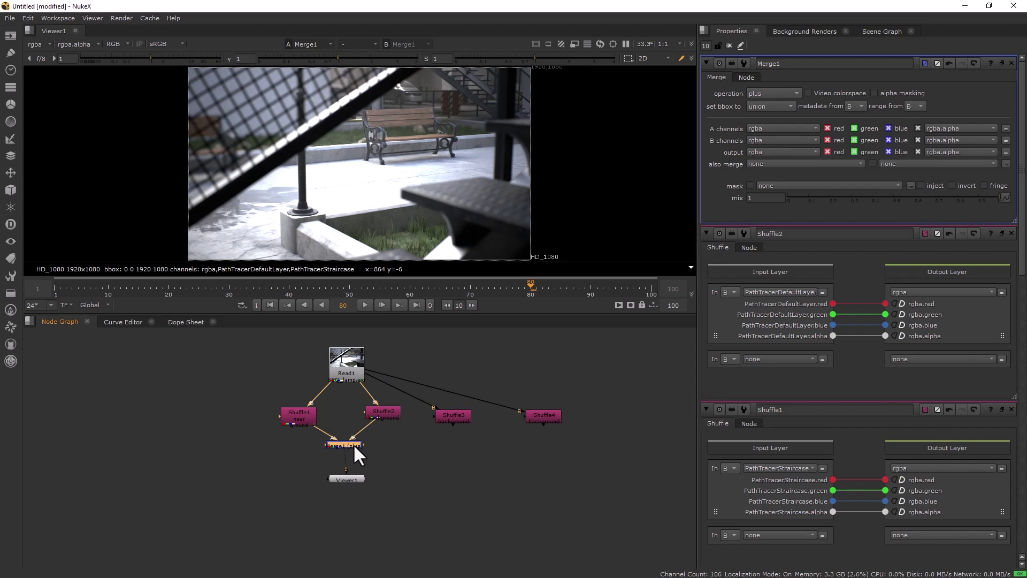
click(513, 446)
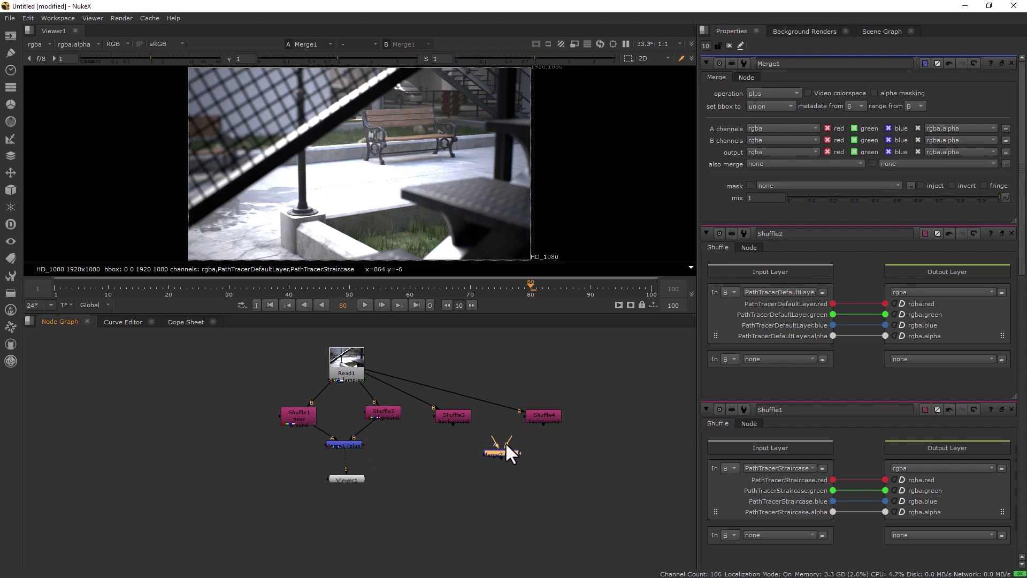
drag(507, 442, 453, 420)
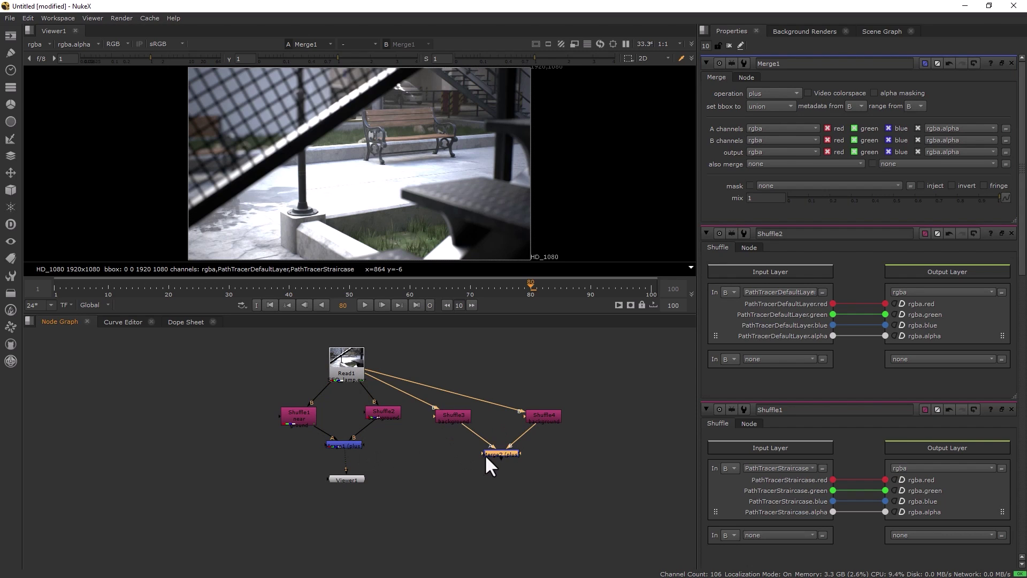
- Chain Merge1 and Merge2 into Merge3, then delete Shuffle3, Shuffle4, Merge2 and Merge3
drag(489, 454, 486, 447)
click(474, 470)
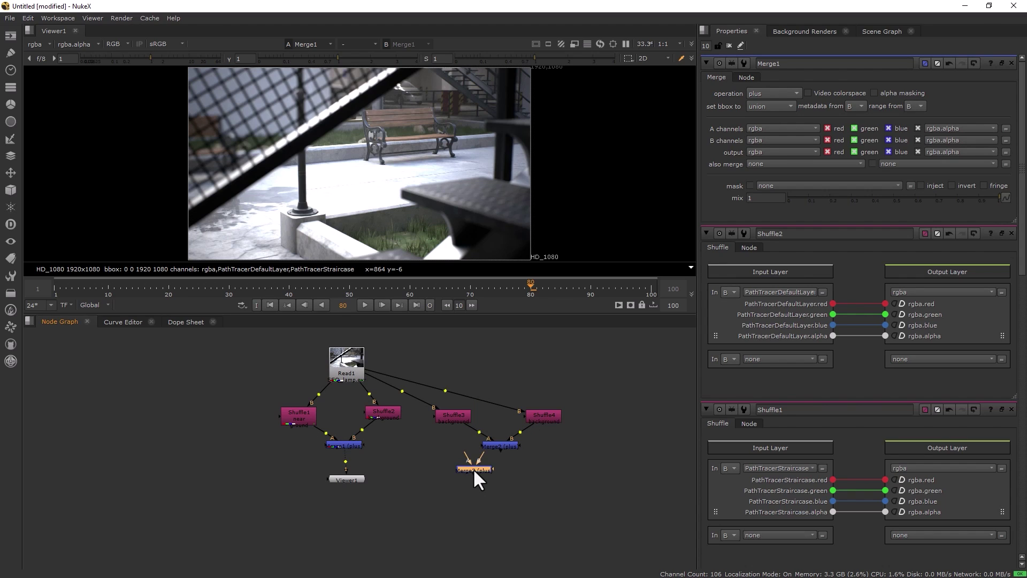
drag(480, 479, 347, 445)
drag(510, 445, 508, 446)
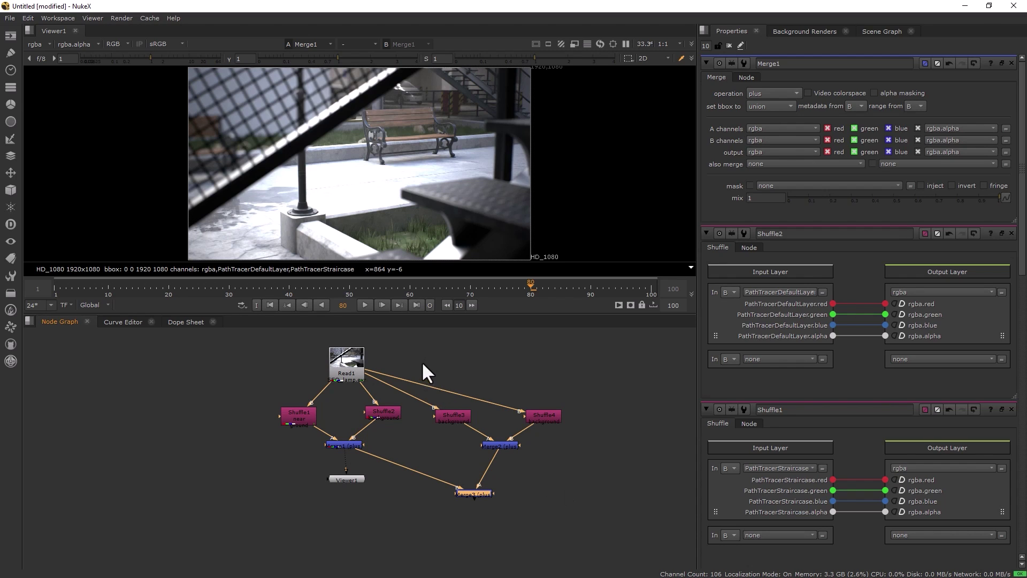
drag(422, 357, 578, 531)
key(Delete)
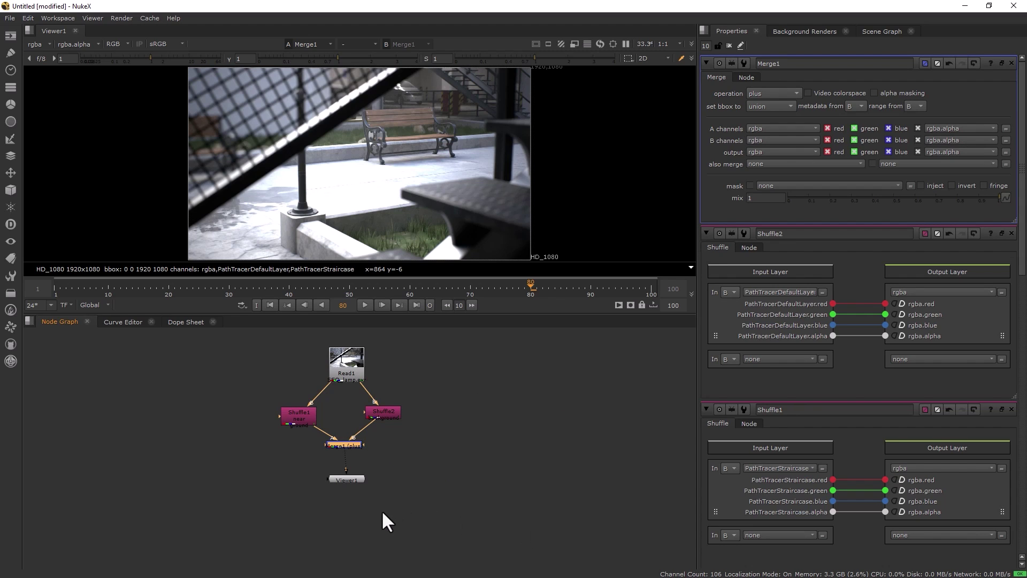
- Move Merge1 and Viewer1 further down to spread out the node tree
drag(380, 492, 341, 485)
scroll(291, 453, up, 3)
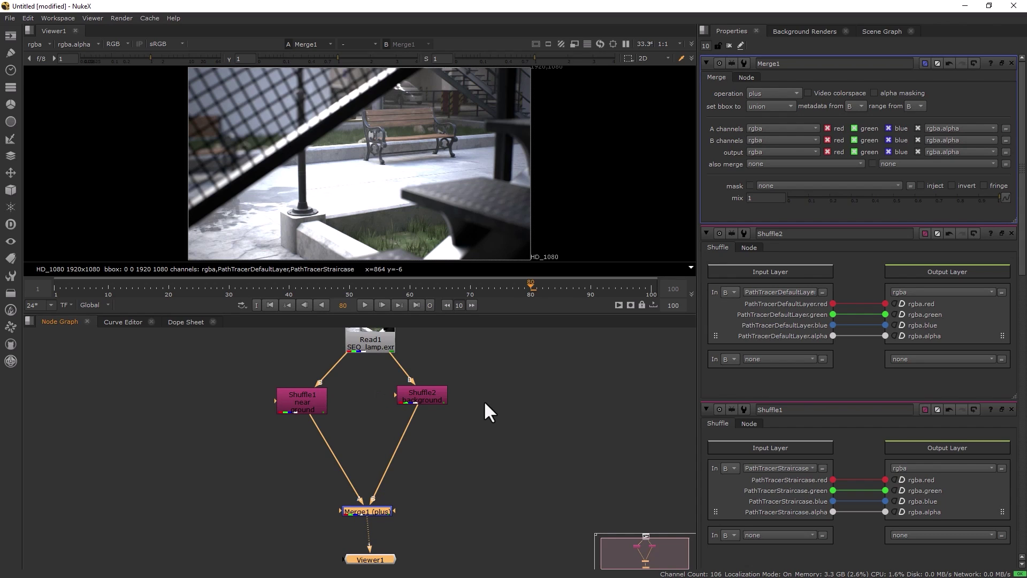
click(202, 483)
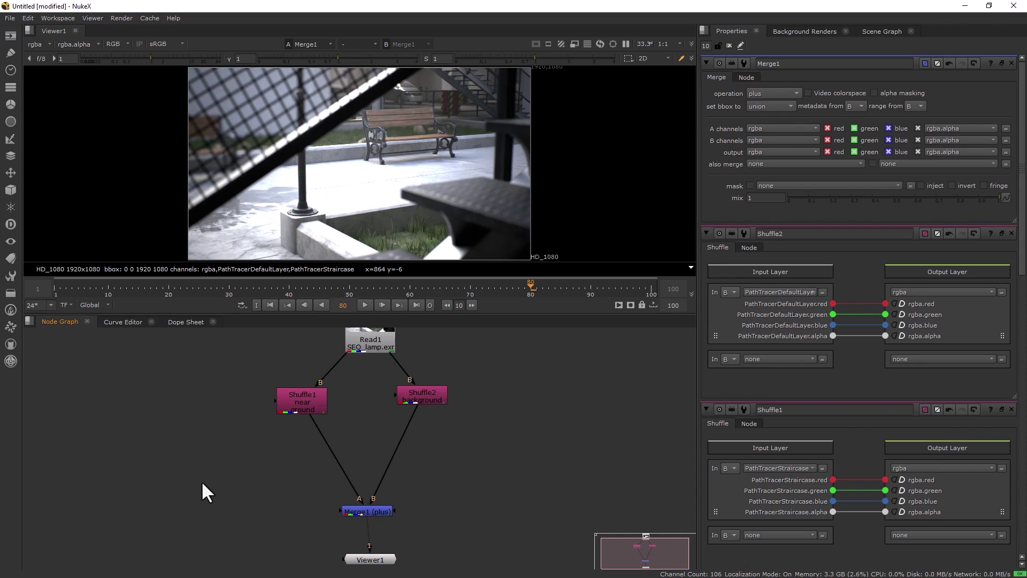
- Show the near-ground Shuffle1 output alone in Viewer1, with Shuffle1 left selected
click(296, 403)
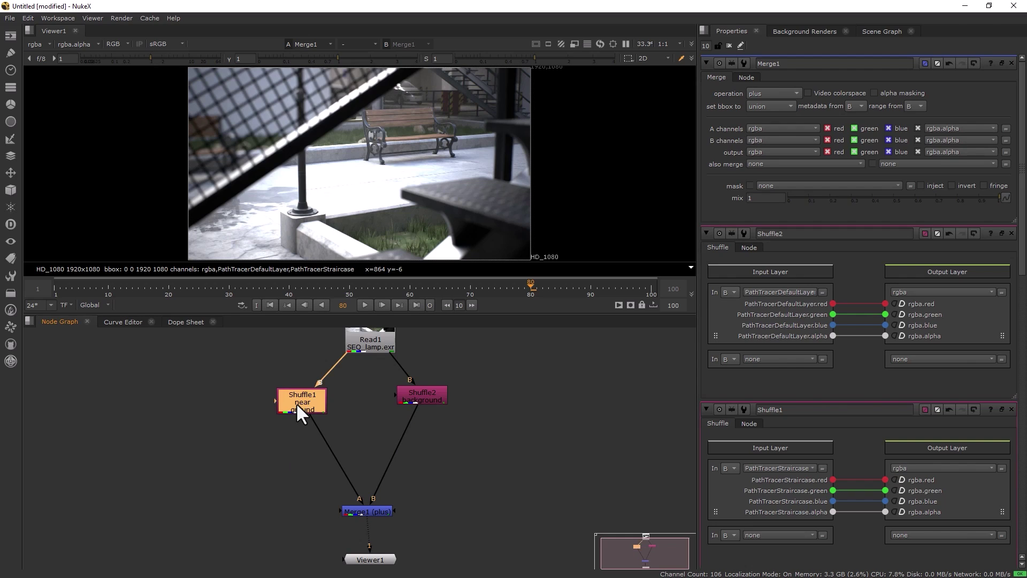
key(1)
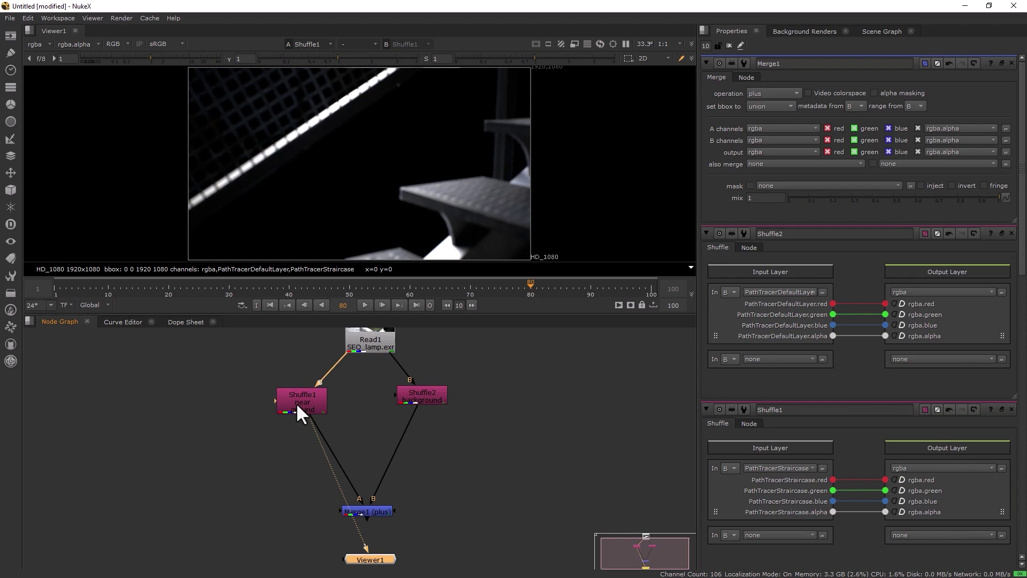
click(297, 402)
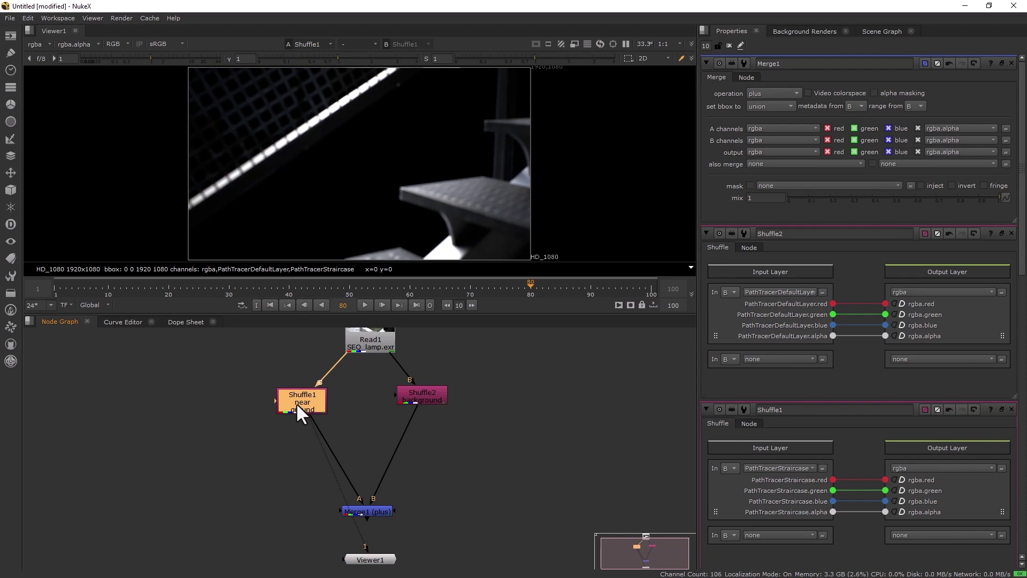
- Add an Unpremult node below the near-ground Shuffle1
key(Tab)
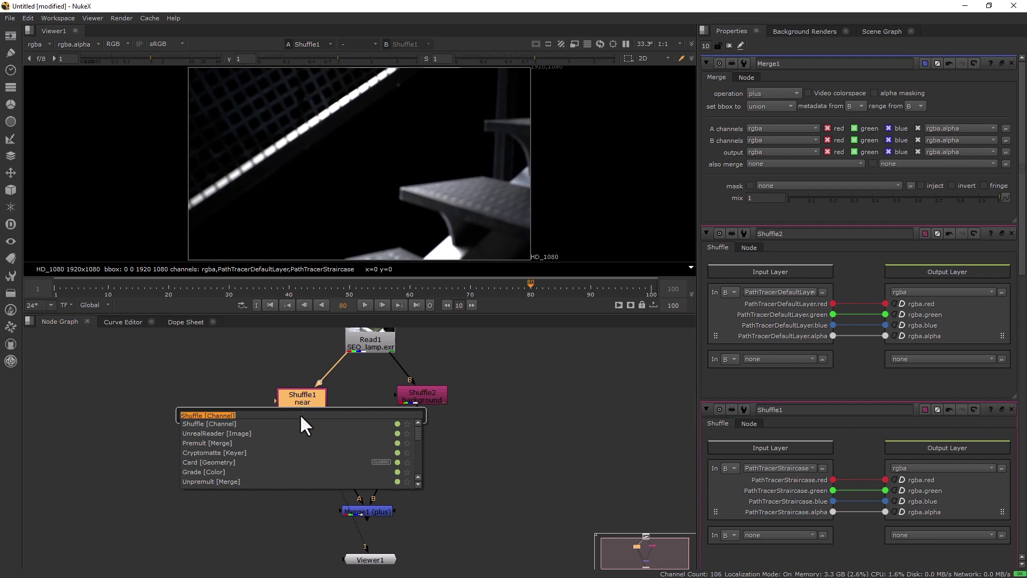
text(unprem)
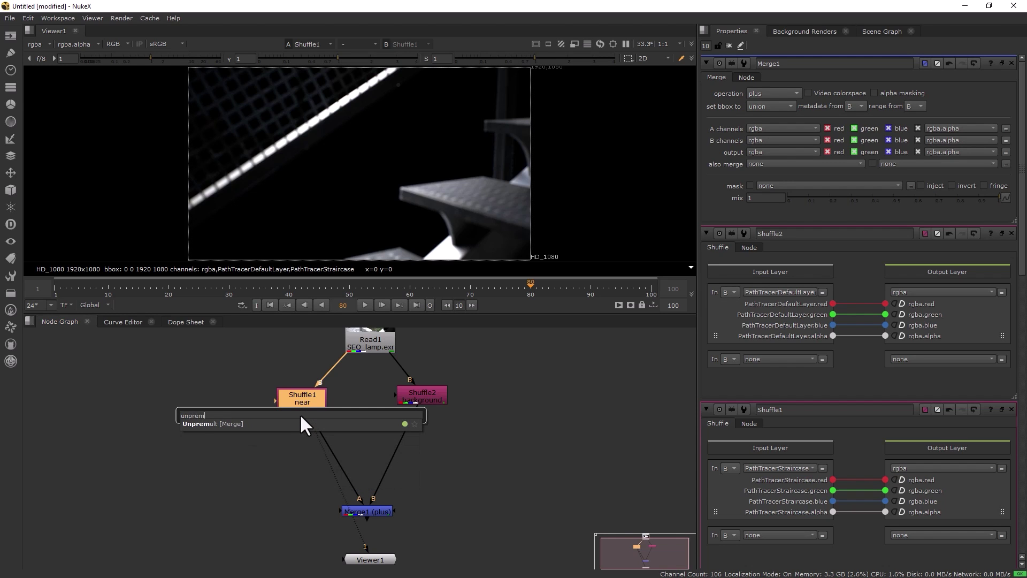
key(Return)
scroll(270, 126, up, 6)
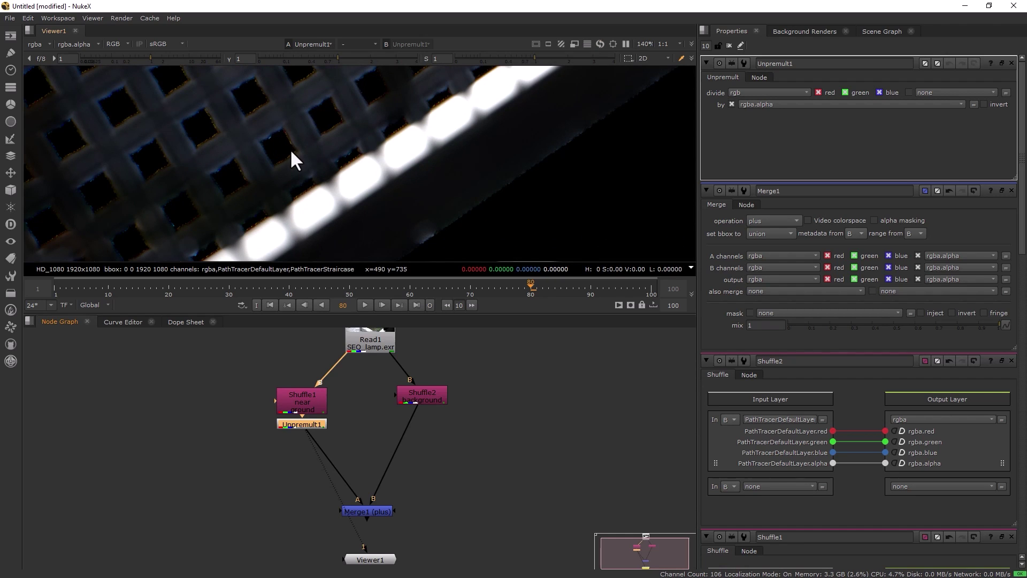
scroll(290, 149, down, 6)
click(291, 457)
- Insert a Grade node after Unpremult1 and detach Merge1's A input from the chain
key(Tab)
text(grade)
key(Return)
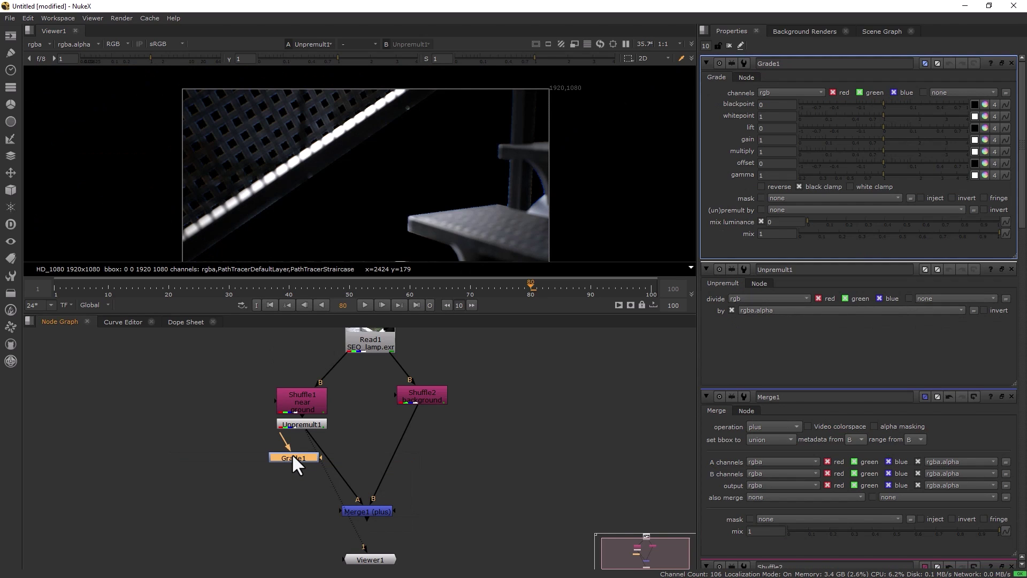
mouse_move(291, 454)
mouse_down()
mouse_move(320, 442)
mouse_move(283, 451)
mouse_move(301, 450)
mouse_up()
drag(352, 490, 315, 467)
- Add a Premult node under Grade1 and connect it to Merge1's A input
key(Tab)
text(pr)
key(Return)
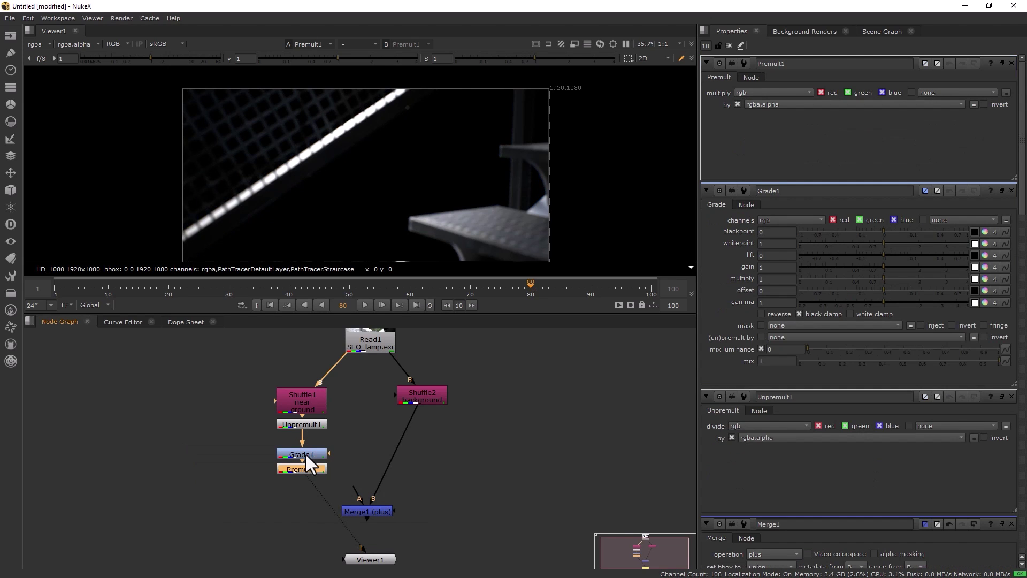
drag(353, 486, 305, 467)
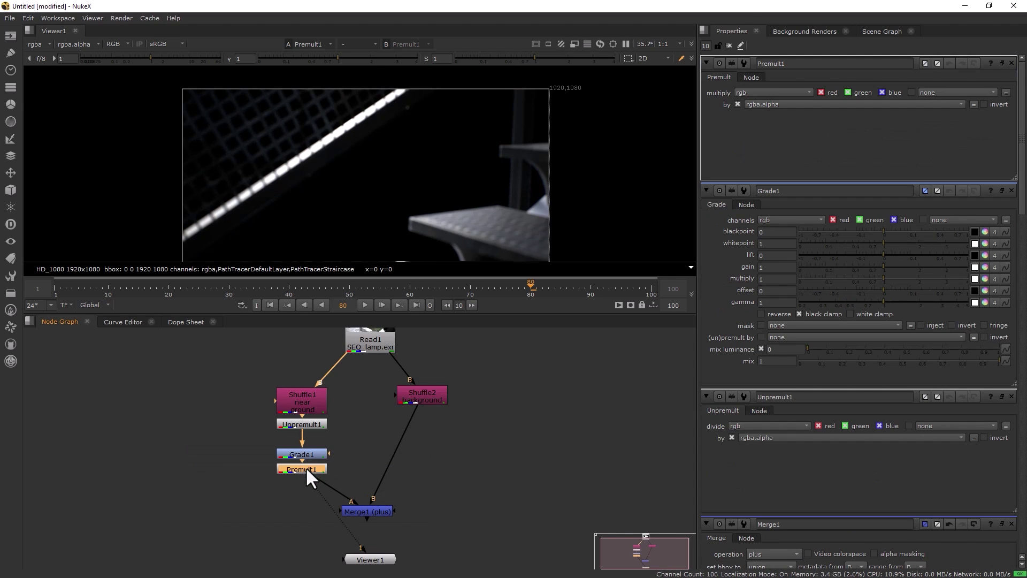
drag(266, 439, 316, 455)
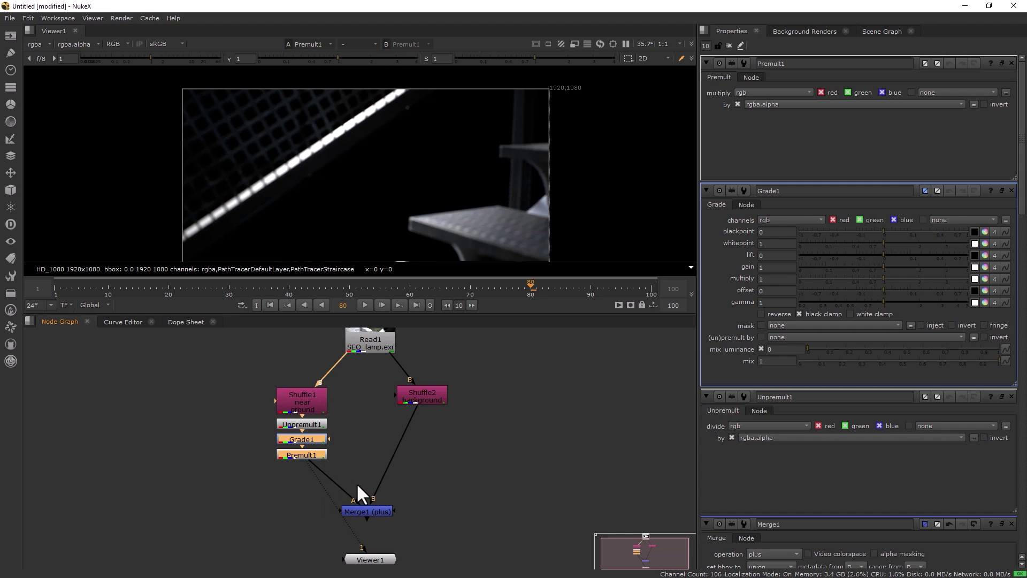
- Split Grade1's gain into channels and set red 1.125, blue 0.875
click(302, 439)
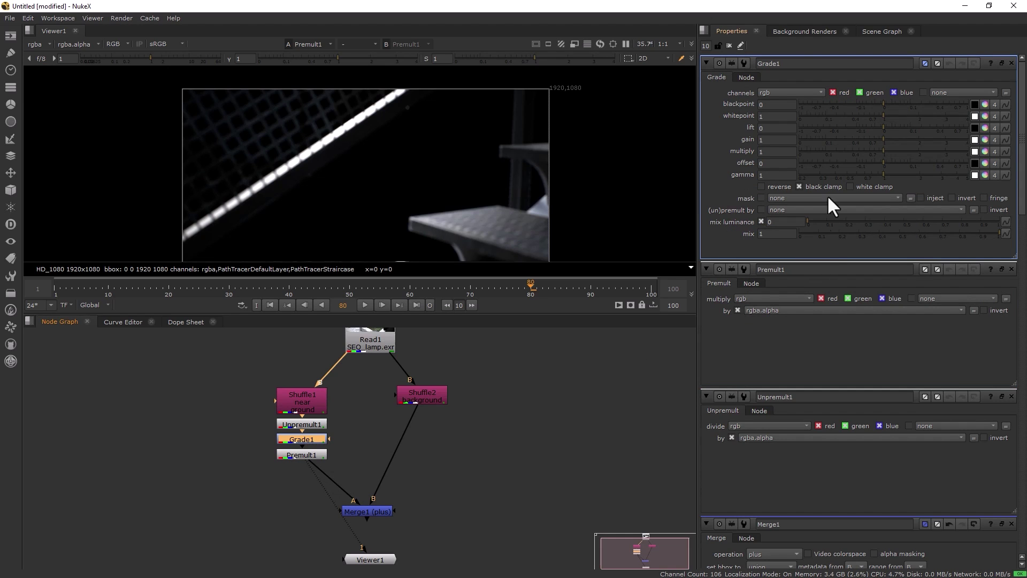
click(983, 139)
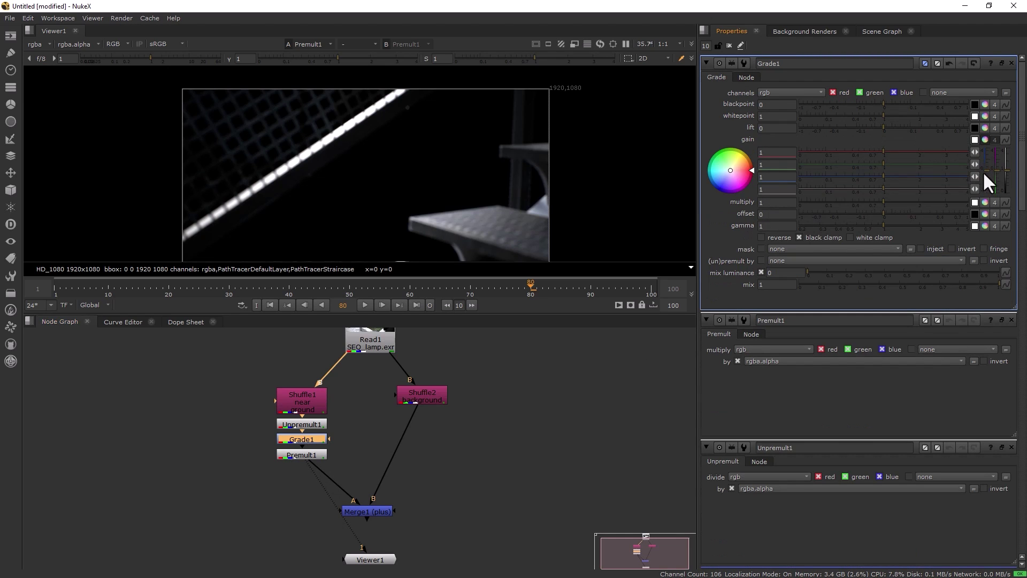
mouse_move(983, 172)
mouse_down()
mouse_move(984, 161)
mouse_move(982, 175)
mouse_up()
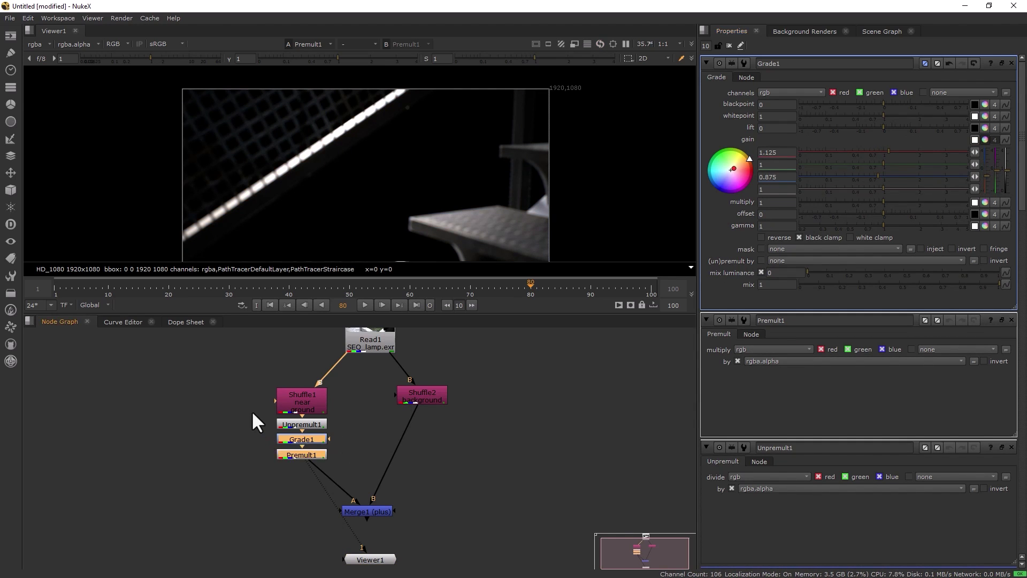
- View the Merge1 composite and toggle the Unpremult-Grade-Premult chain to compare the grade
drag(252, 410, 343, 480)
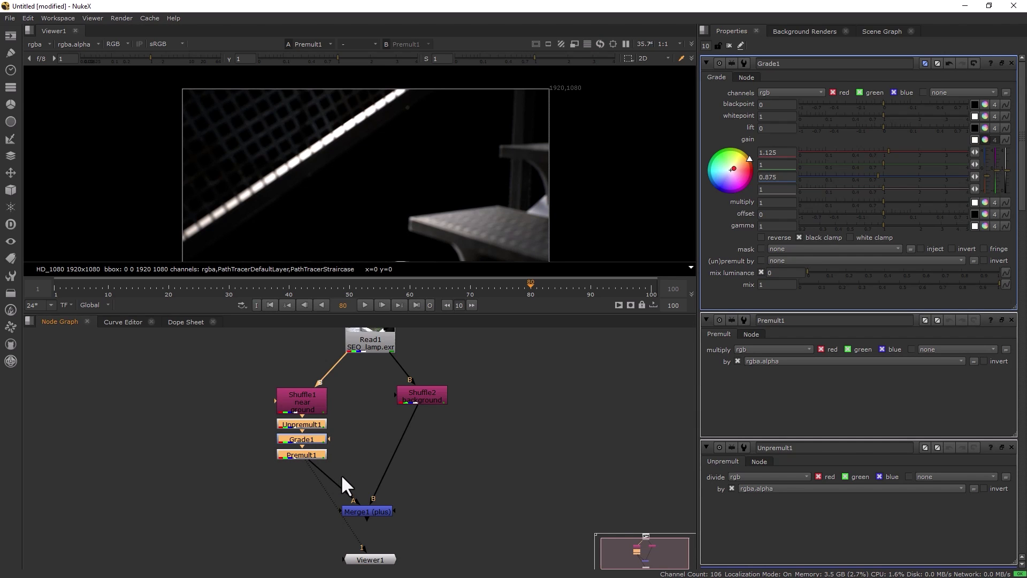
key(d)
key(d)
key(d)
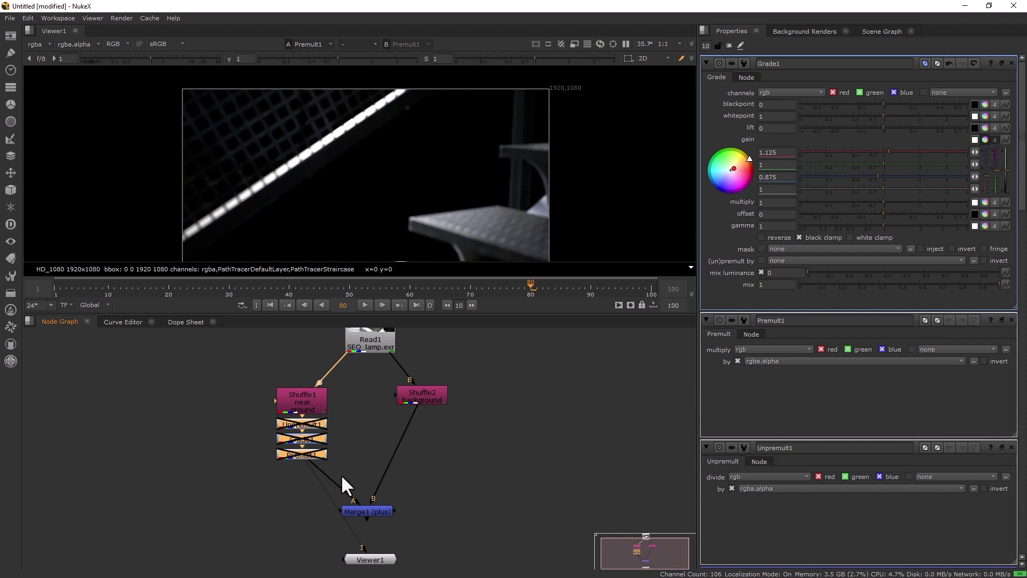
key(d)
click(348, 507)
key(1)
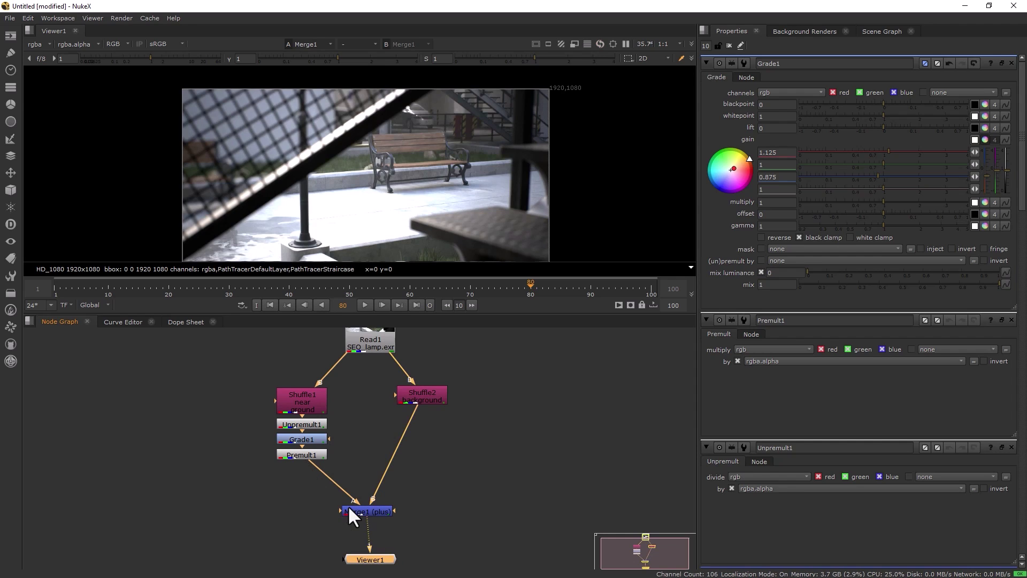
drag(254, 415, 346, 480)
key(d)
key(d)
key(d)
key(d)
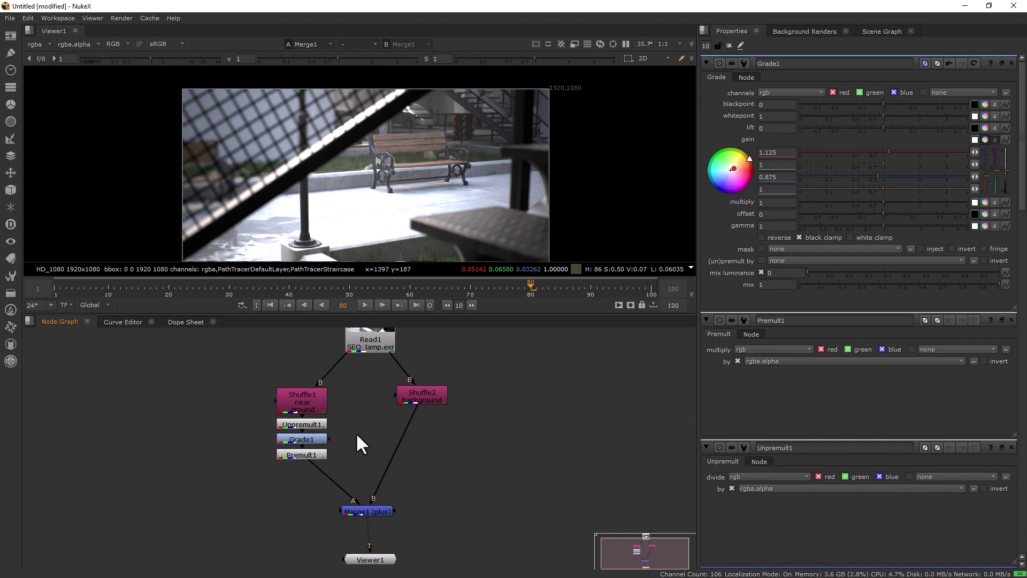
drag(355, 432, 247, 446)
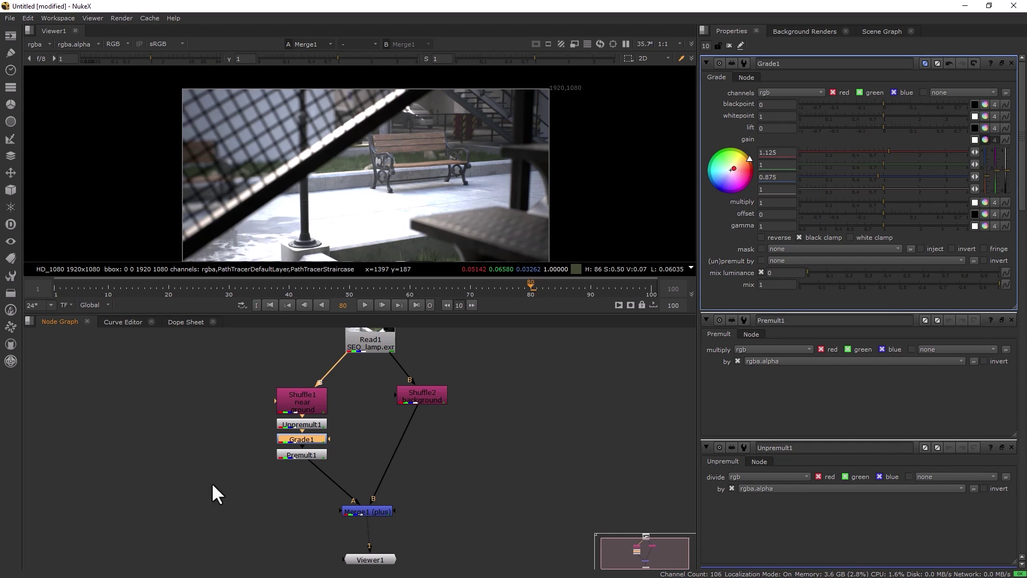
- Add Write1 after Merge1, then enlarge the viewer and zoom it to 50%
scroll(313, 506, down, 1)
click(360, 508)
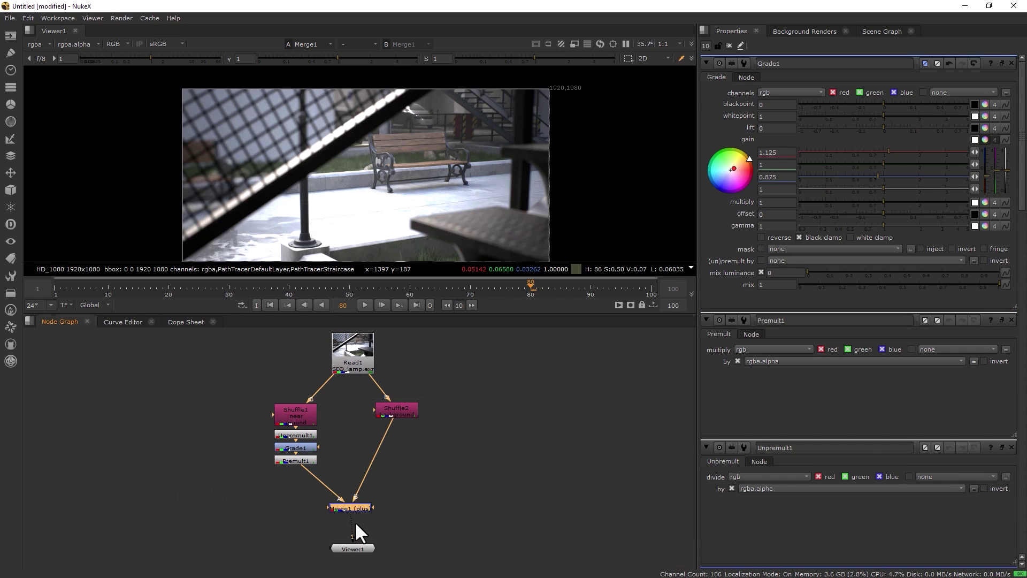
key(w)
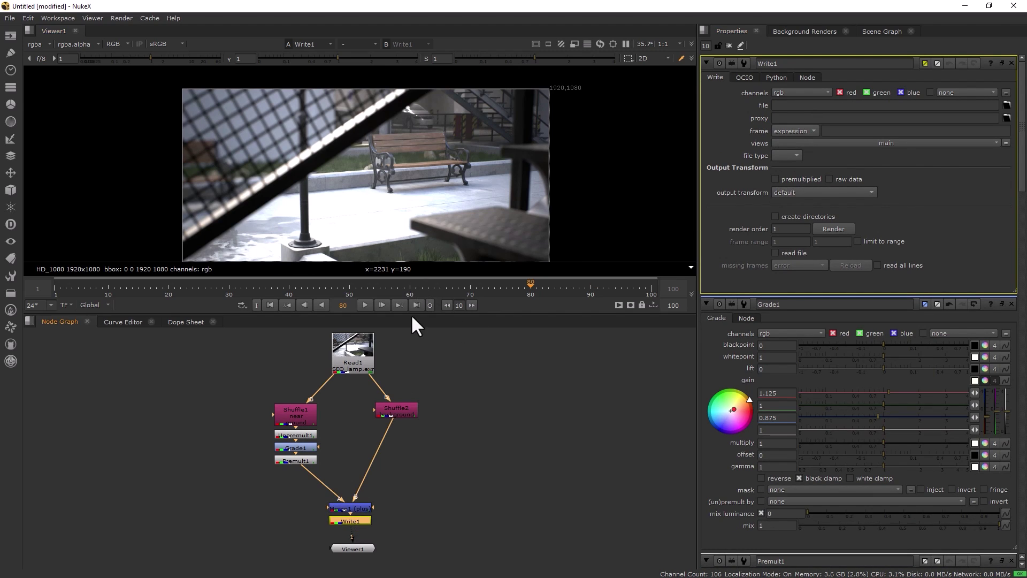
drag(410, 315, 408, 456)
scroll(388, 331, up, 1)
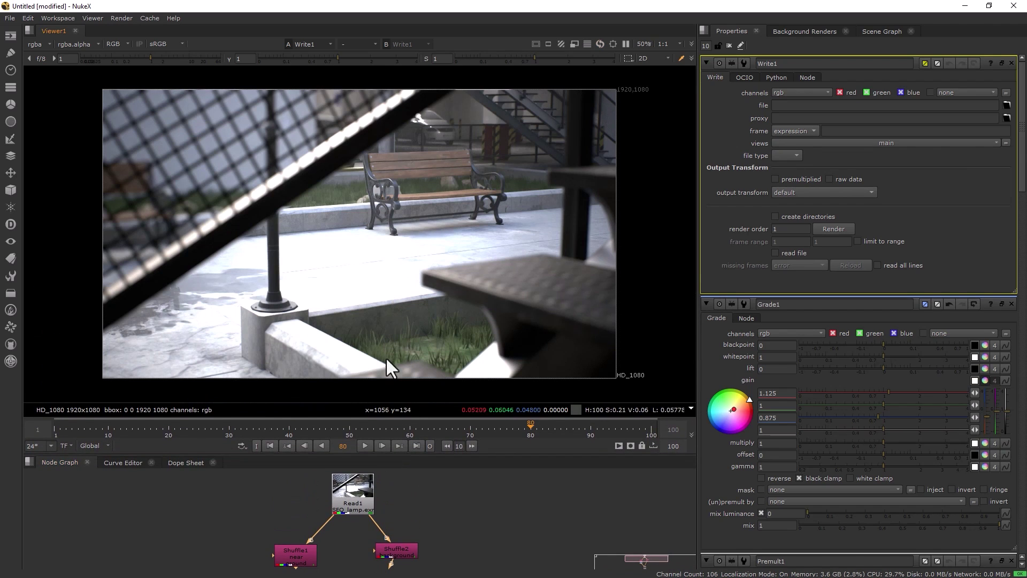